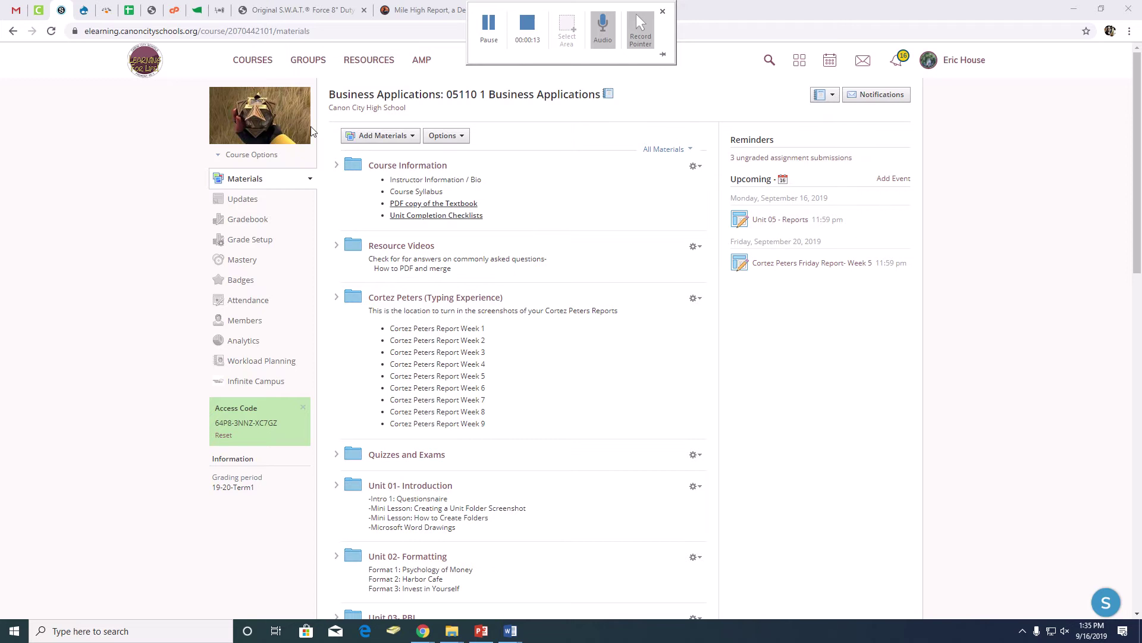
Step: Open Table 1 - Money Mindset.pdf from the Unit 07- Tables folder and review the assignment instructions
scroll(313, 130, "down", 9)
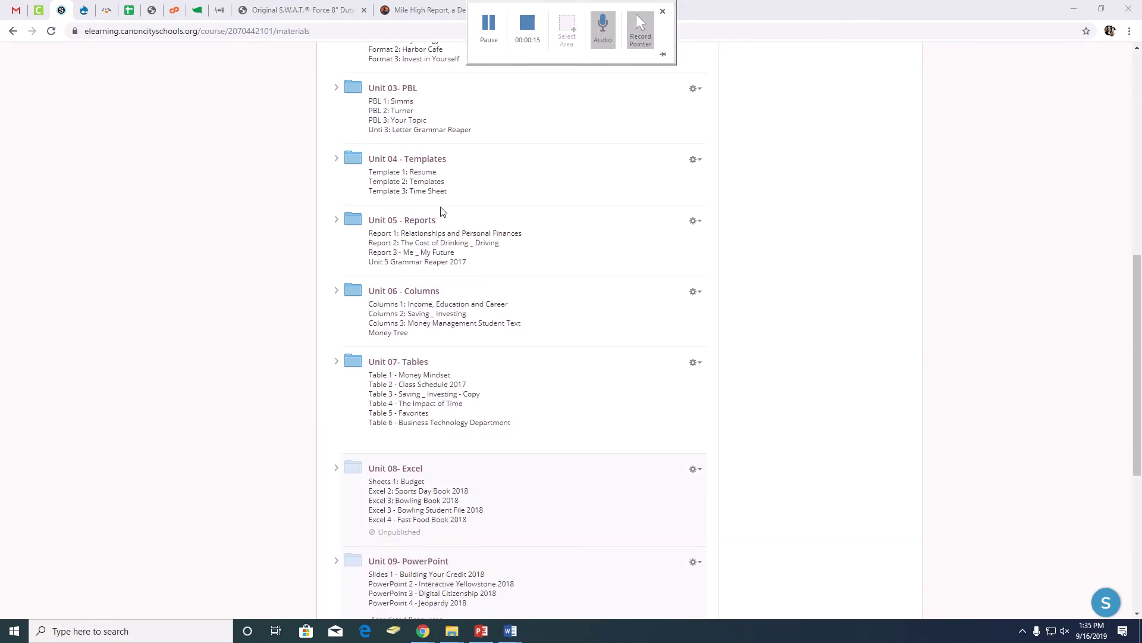
left_click(398, 356)
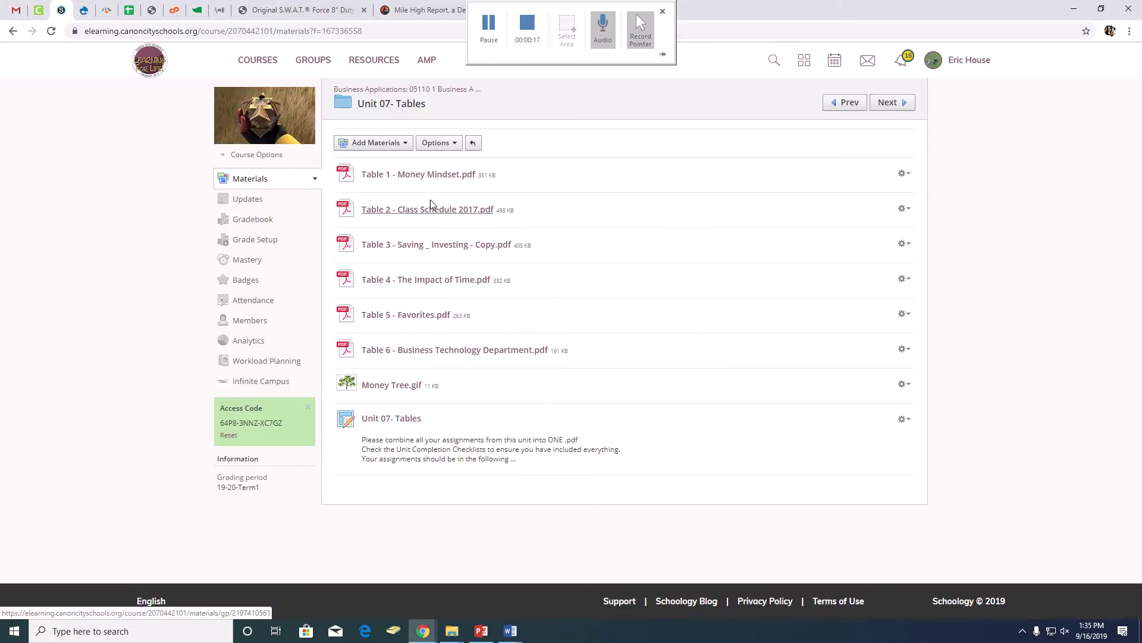
left_click(433, 178)
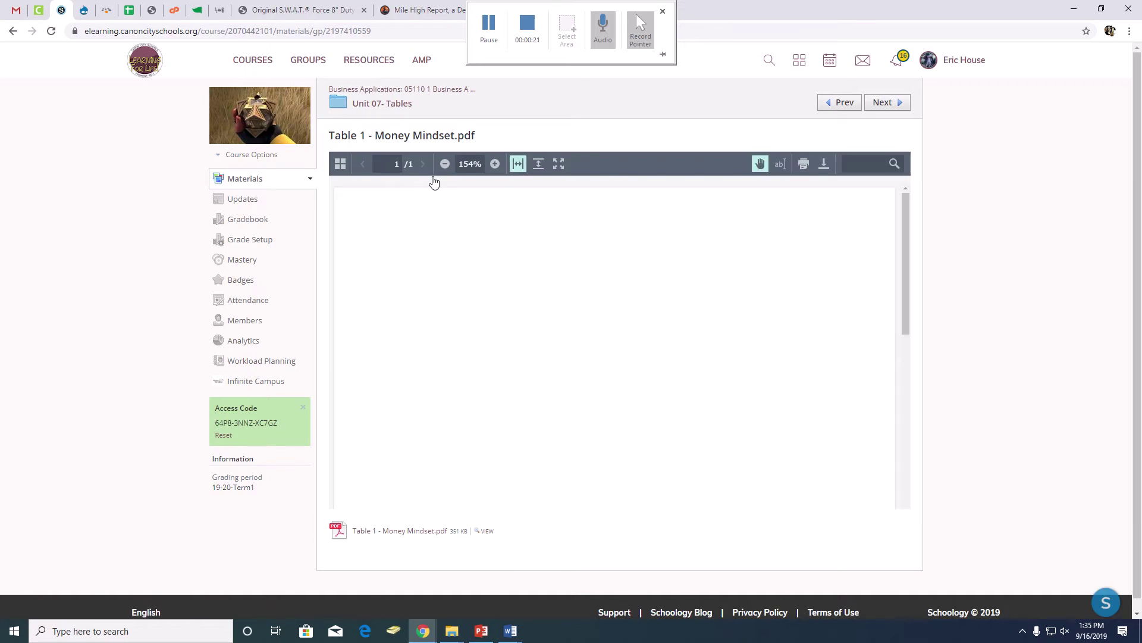
scroll(538, 261, "down", 8)
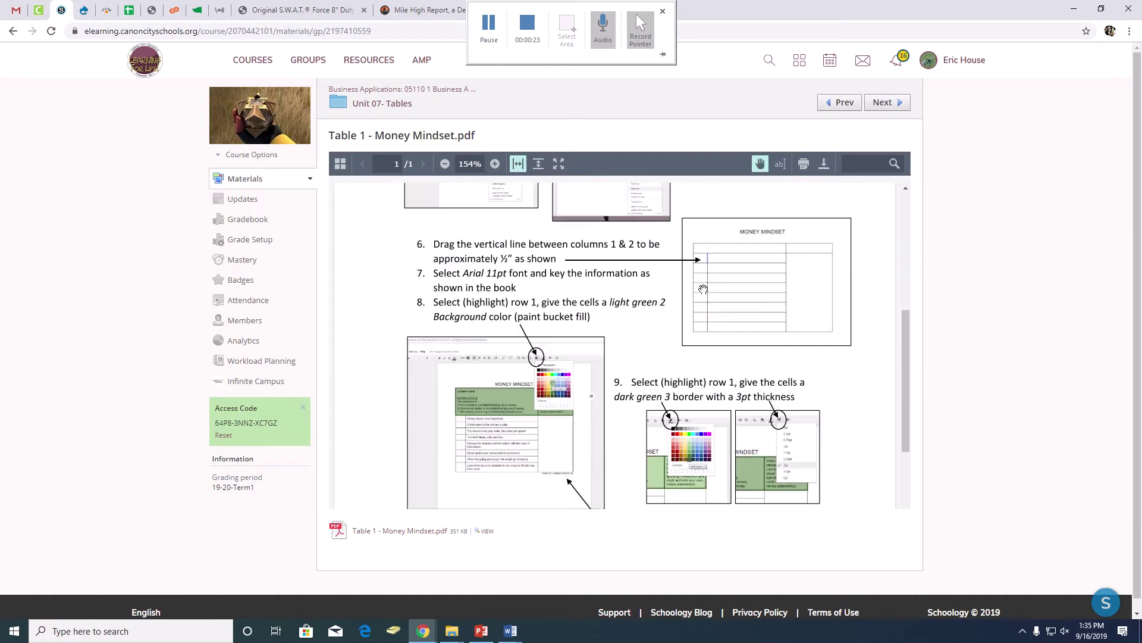
scroll(703, 288, "up", 8)
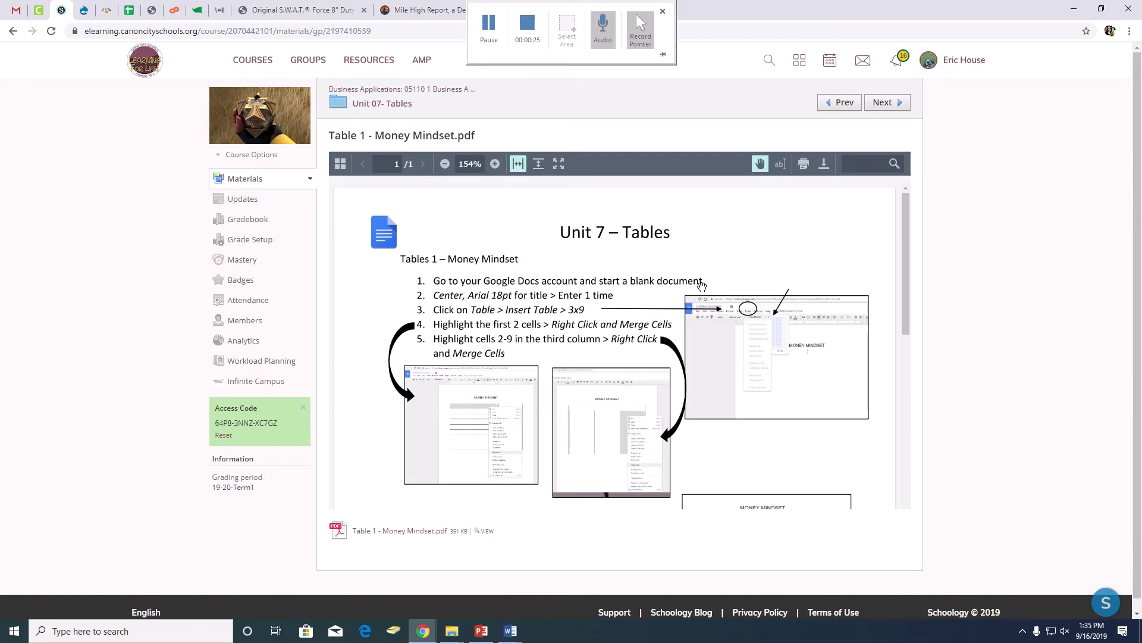
scroll(700, 288, "down", 4)
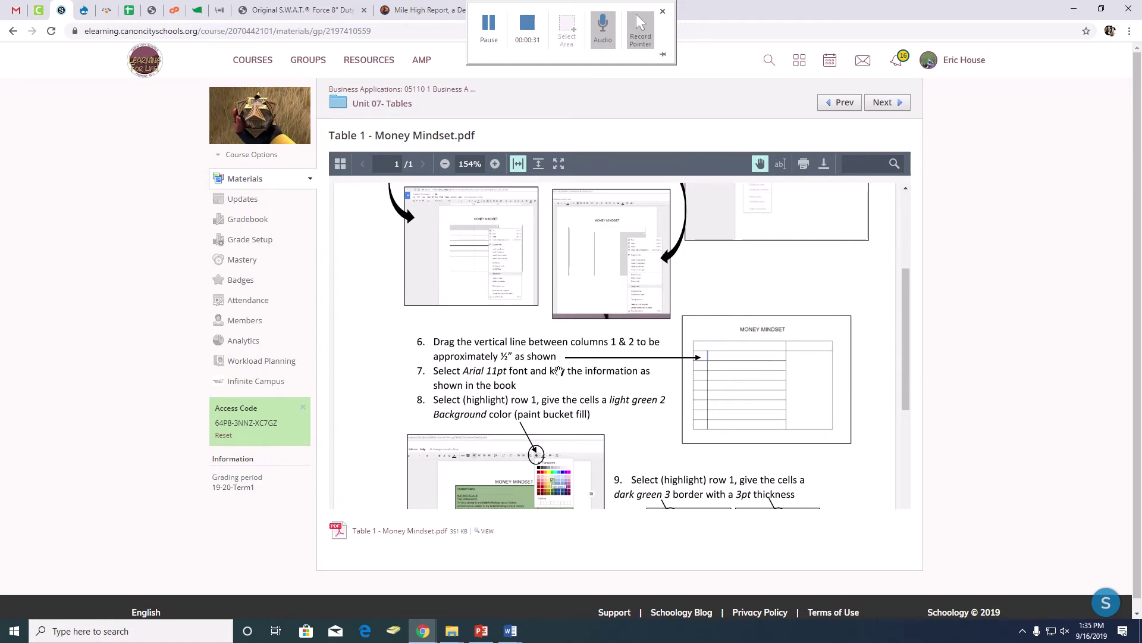
scroll(559, 370, "up", 3)
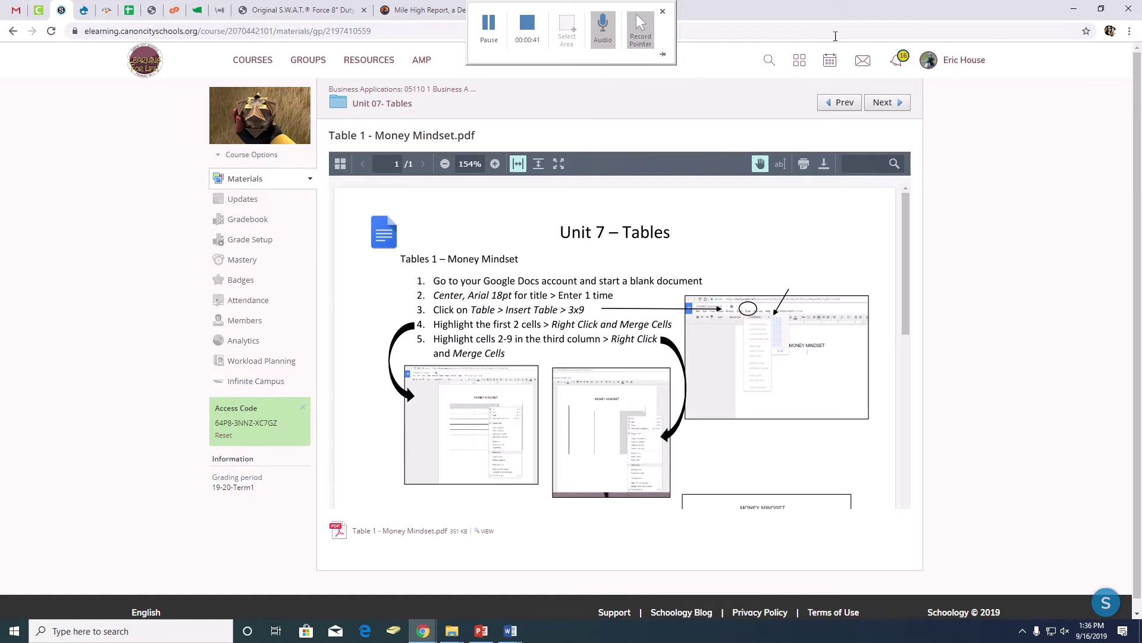
Step: Switch to Google Docs in a new browser tab and create a blank document
key("ctrl+t")
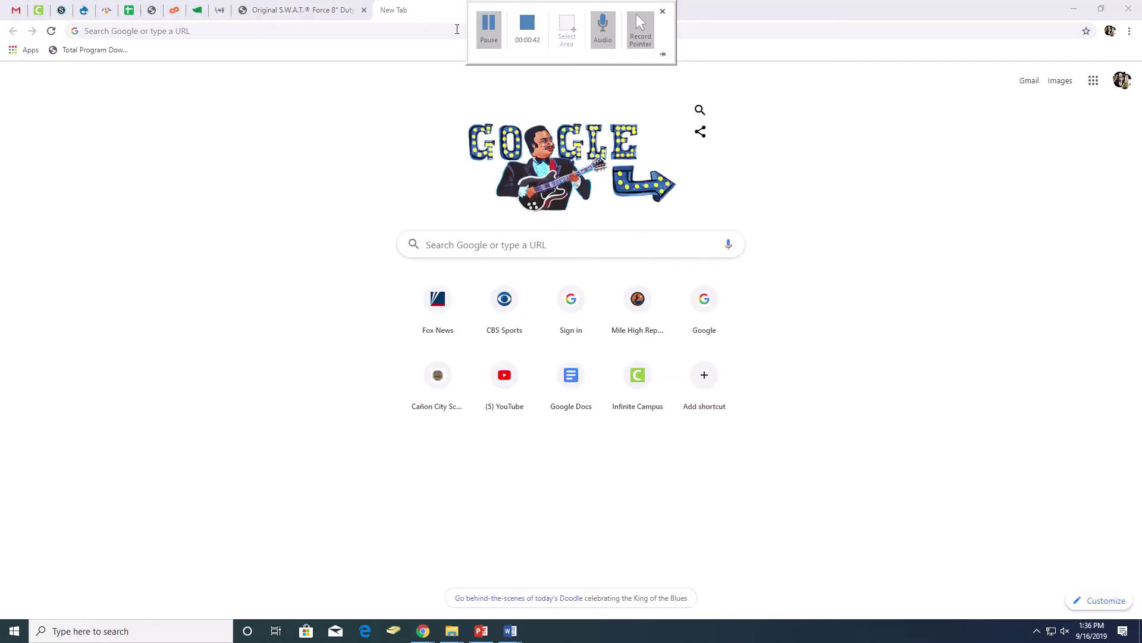
left_click(1093, 81)
left_click(1093, 199)
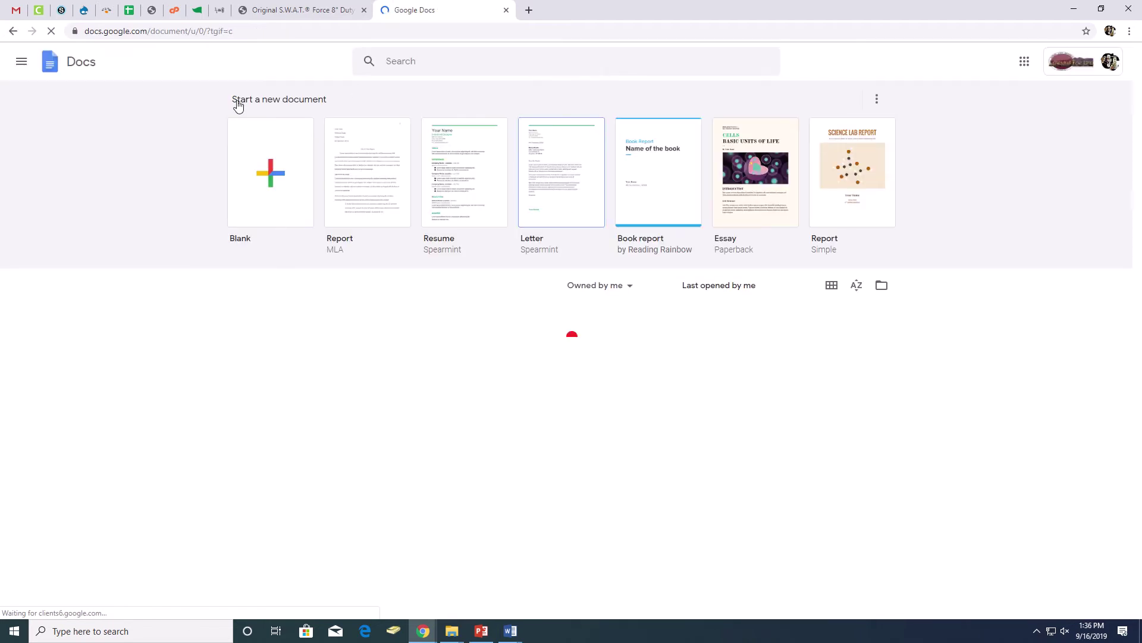
left_click(268, 164)
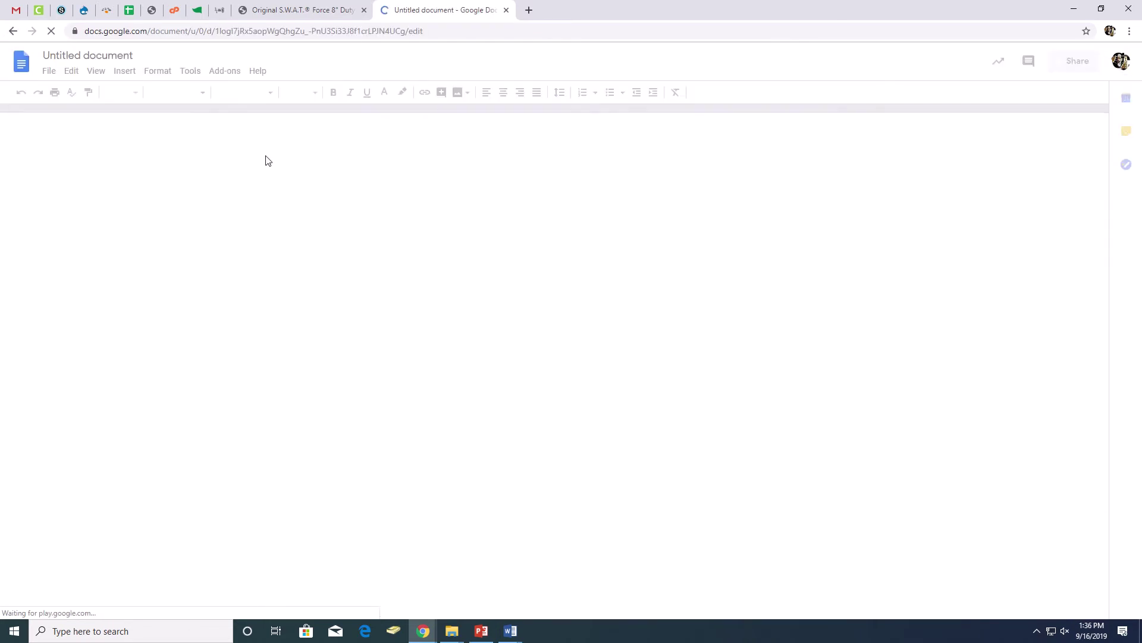
Step: Add the title MONEY MINDSET to the document in 18 pt, centre-aligned, and start a new line below it
left_click(65, 15)
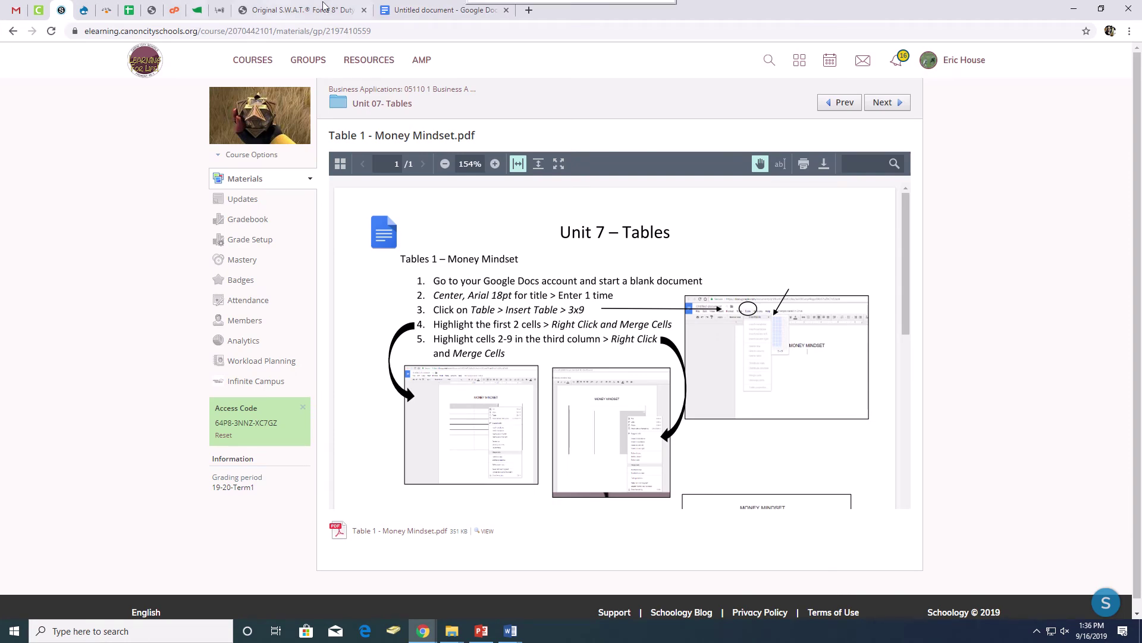
left_click(440, 10)
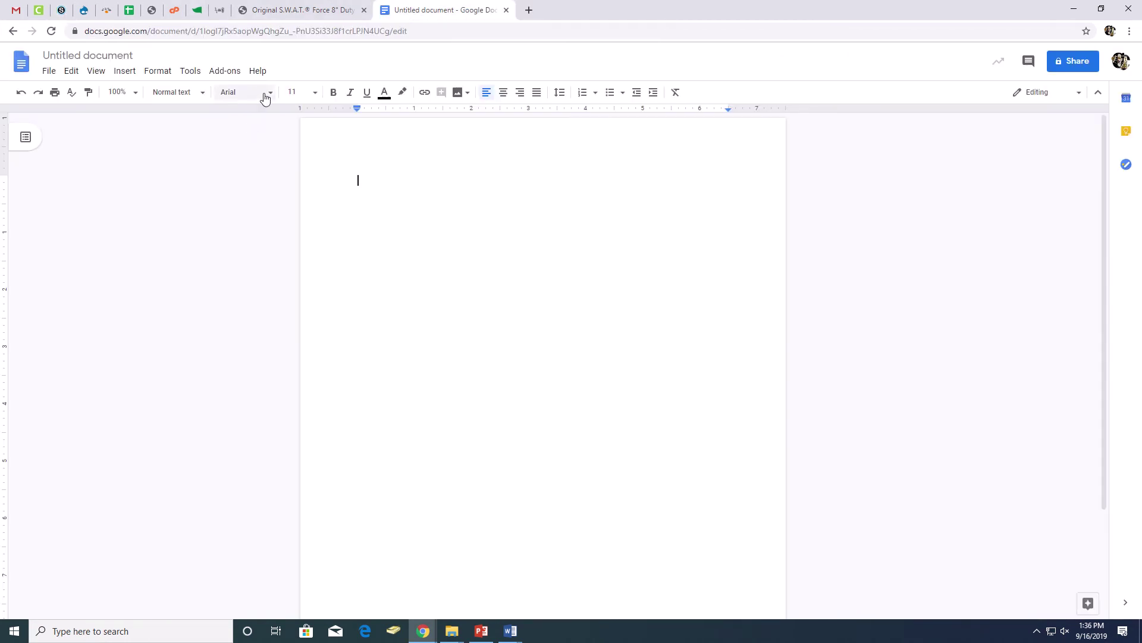
left_click(314, 92)
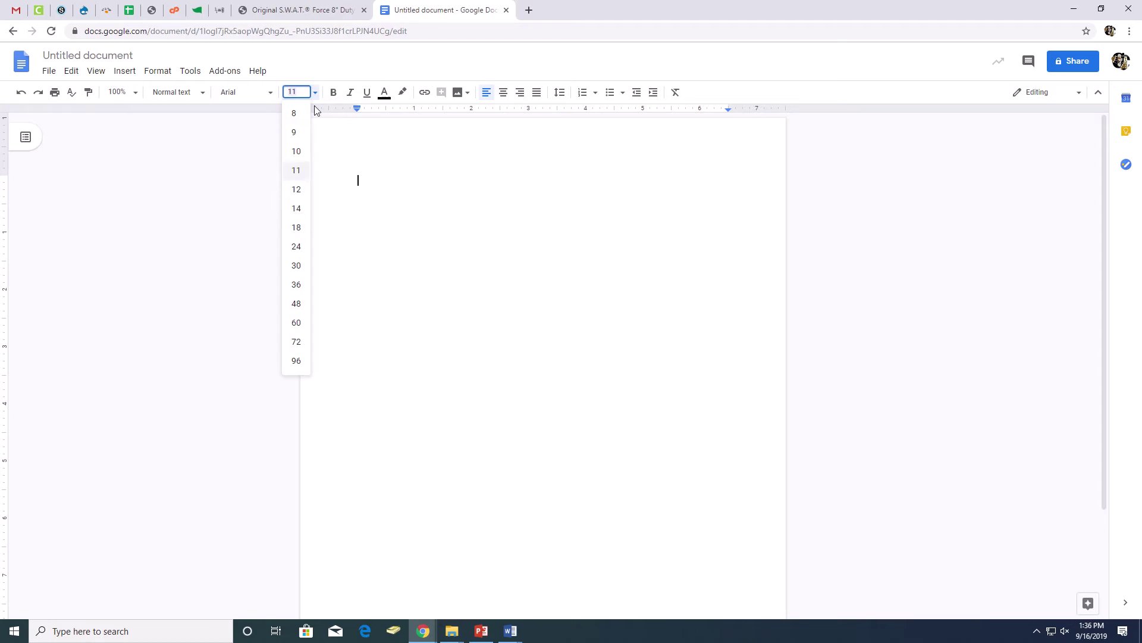
left_click(296, 227)
left_click(504, 92)
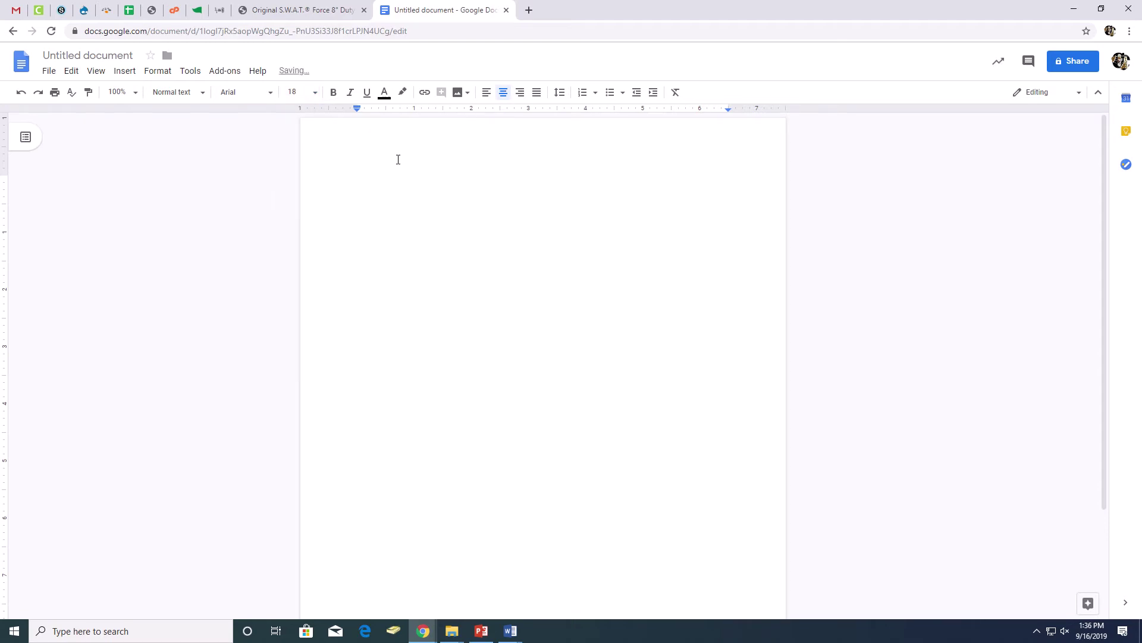
type("MONEY MINDSET")
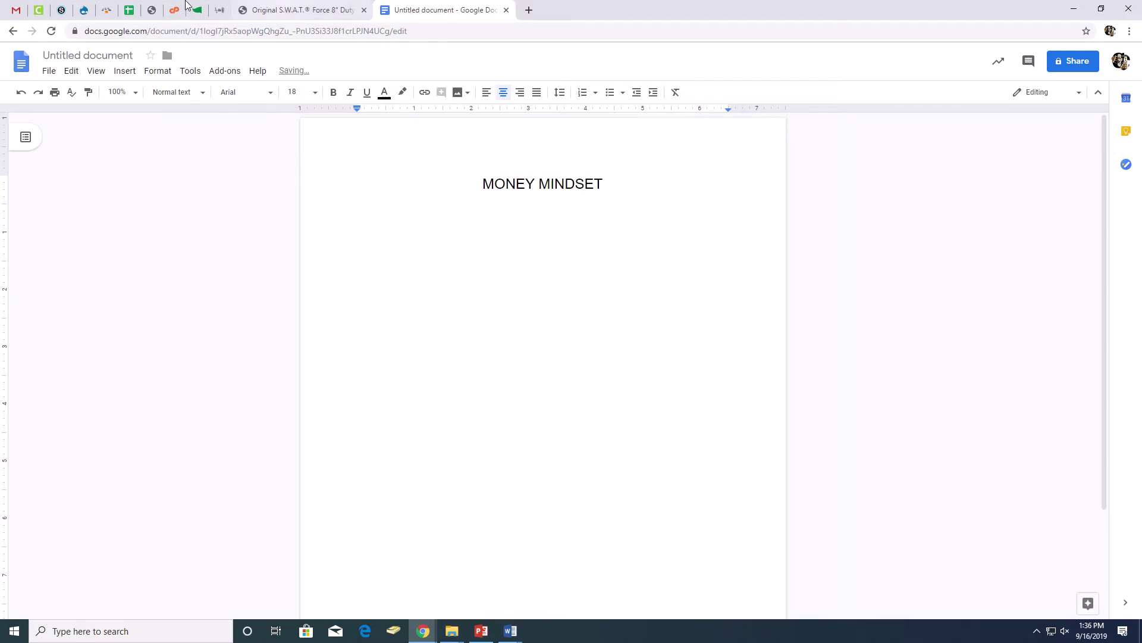
left_click(62, 10)
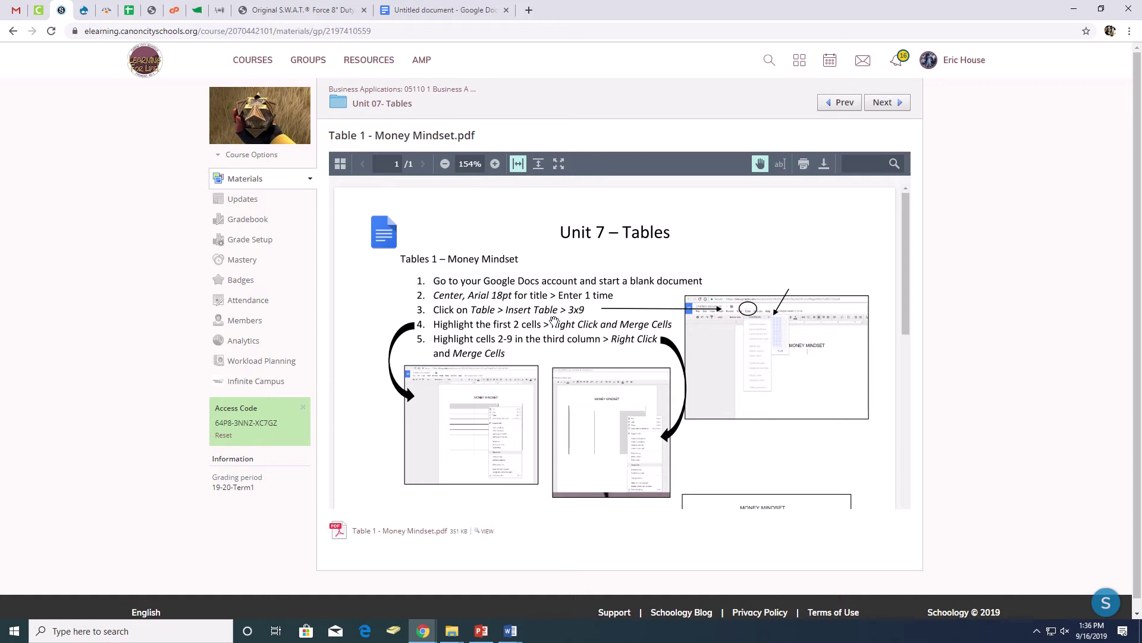
left_click(452, 10)
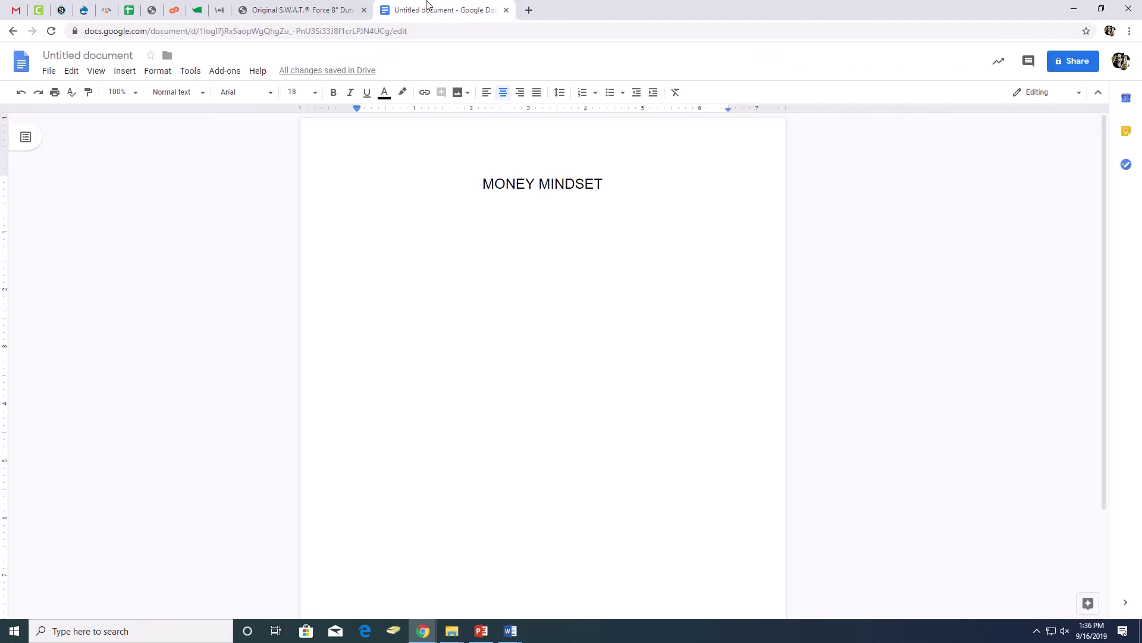
left_click(126, 72)
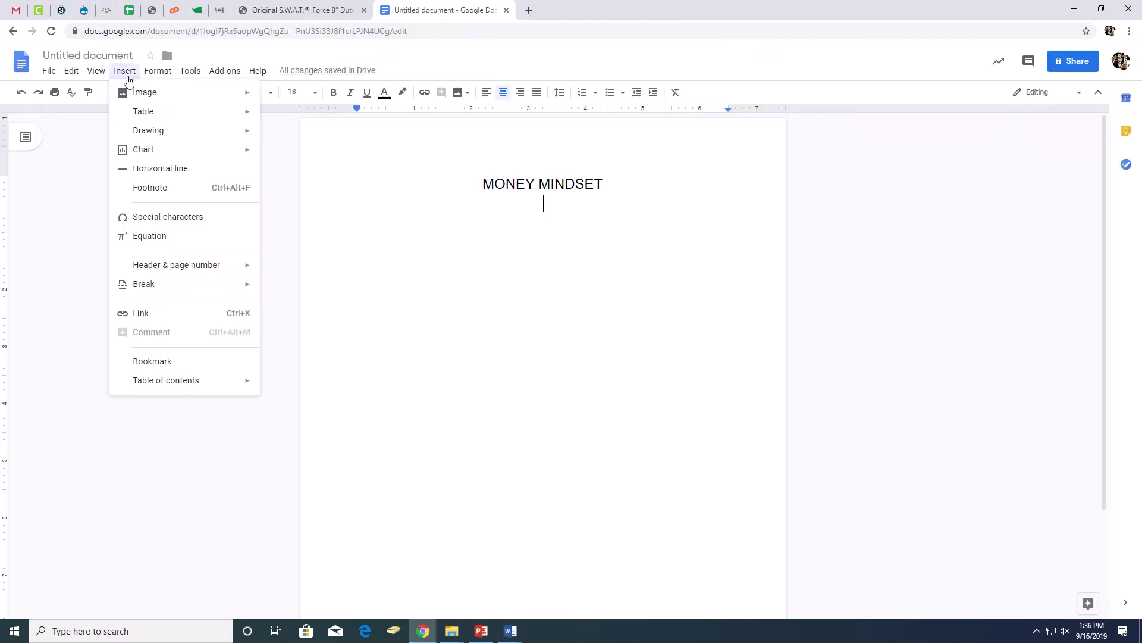
mouse_move(143, 118)
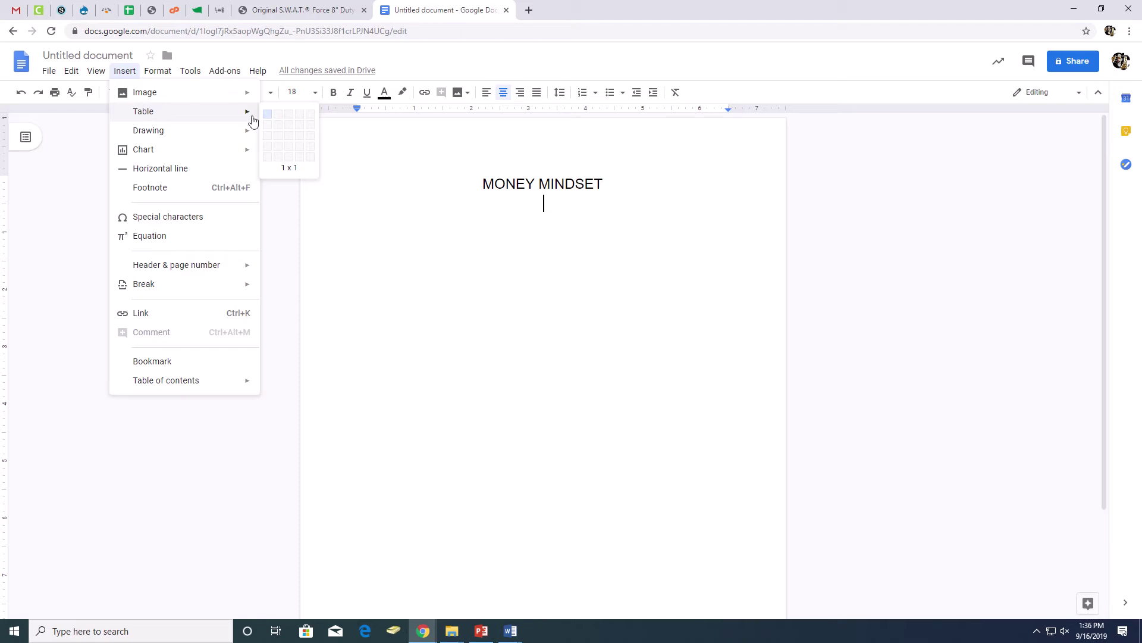
left_click(291, 172)
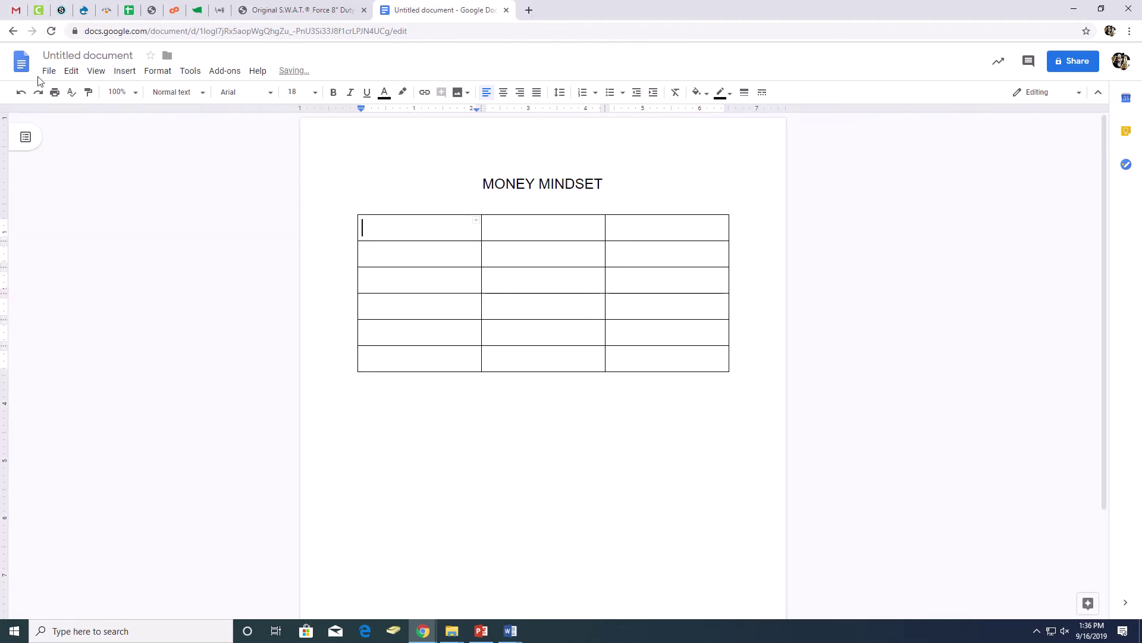
left_click(21, 92)
Step: Insert a table with 3 columns and 9 rows below the MONEY MINDSET title
left_click(118, 75)
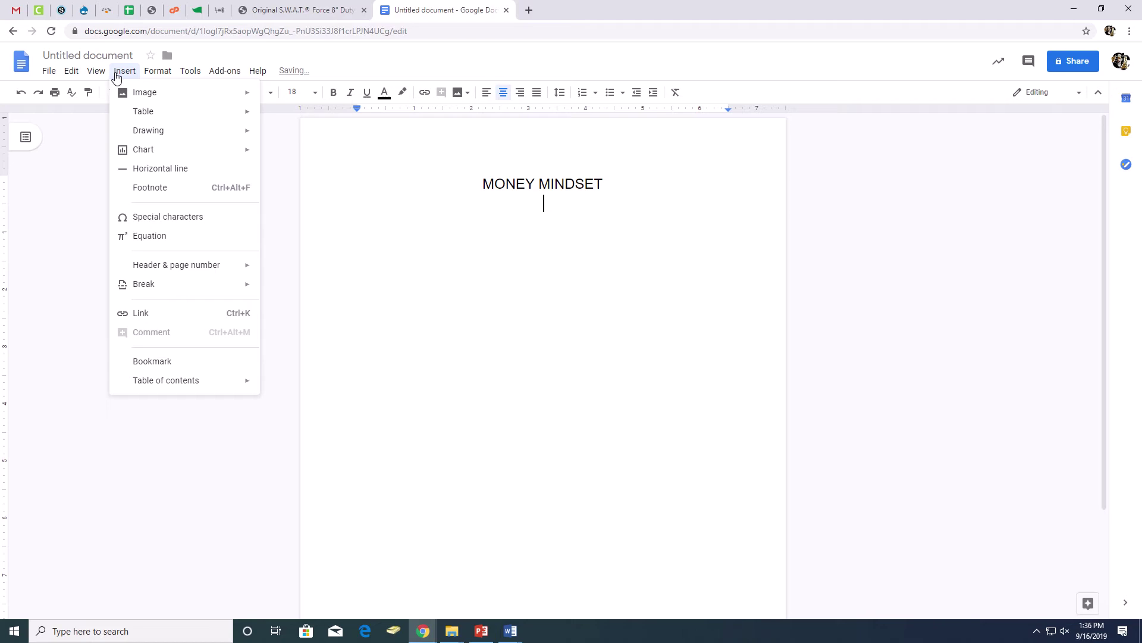
mouse_move(145, 113)
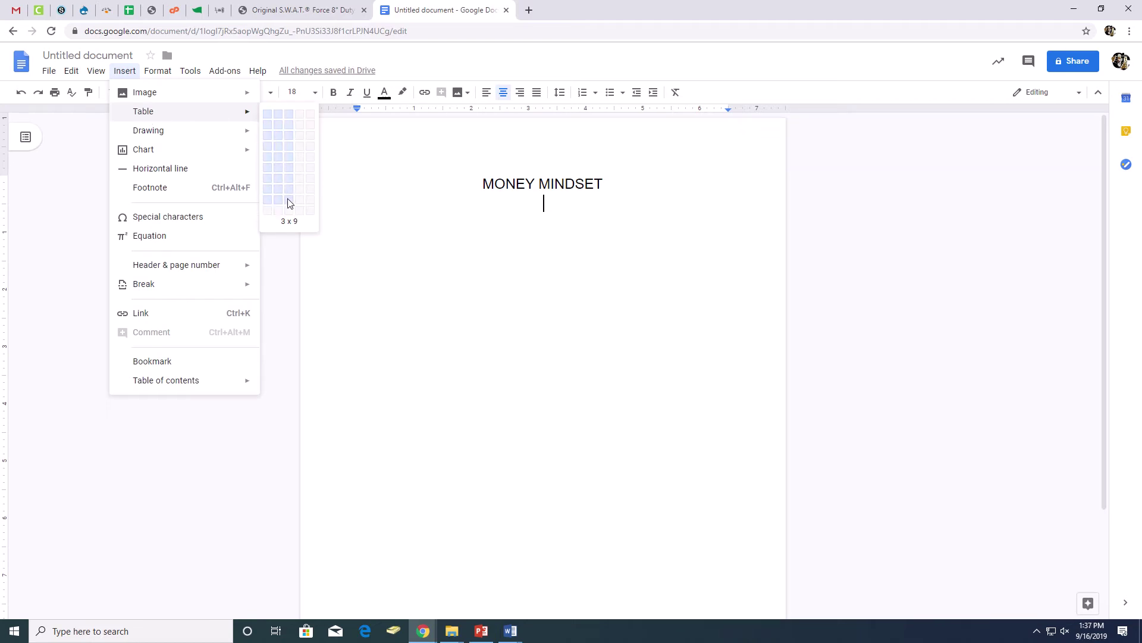
left_click(288, 203)
Step: Check the assignment instructions, return to the document and merge the first two cells of the table's first row
left_click(62, 10)
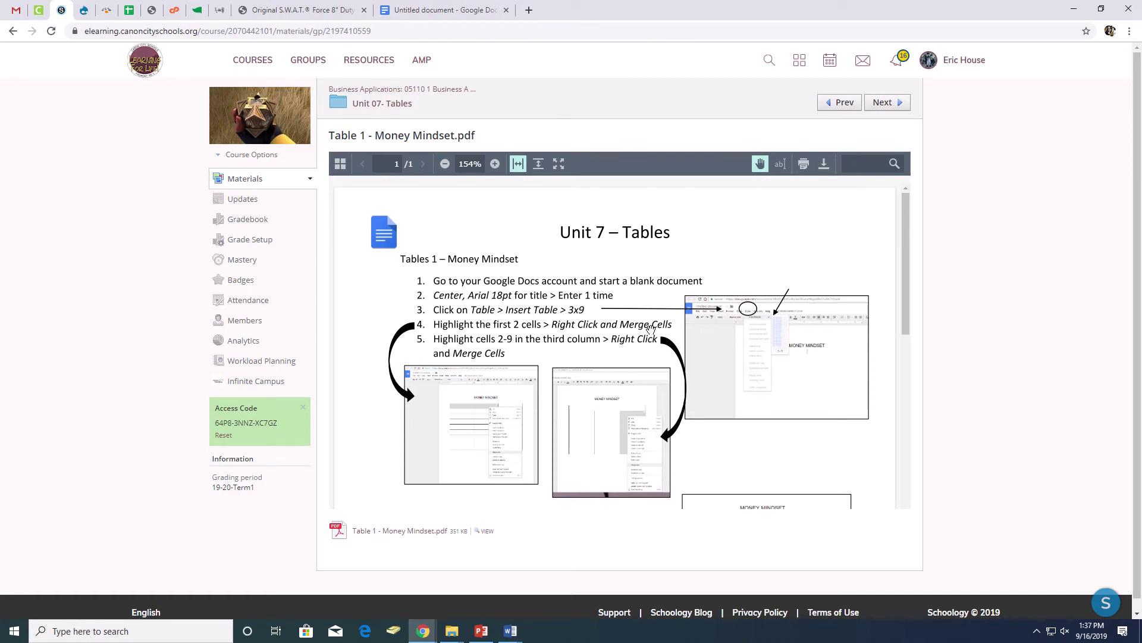
left_click(444, 10)
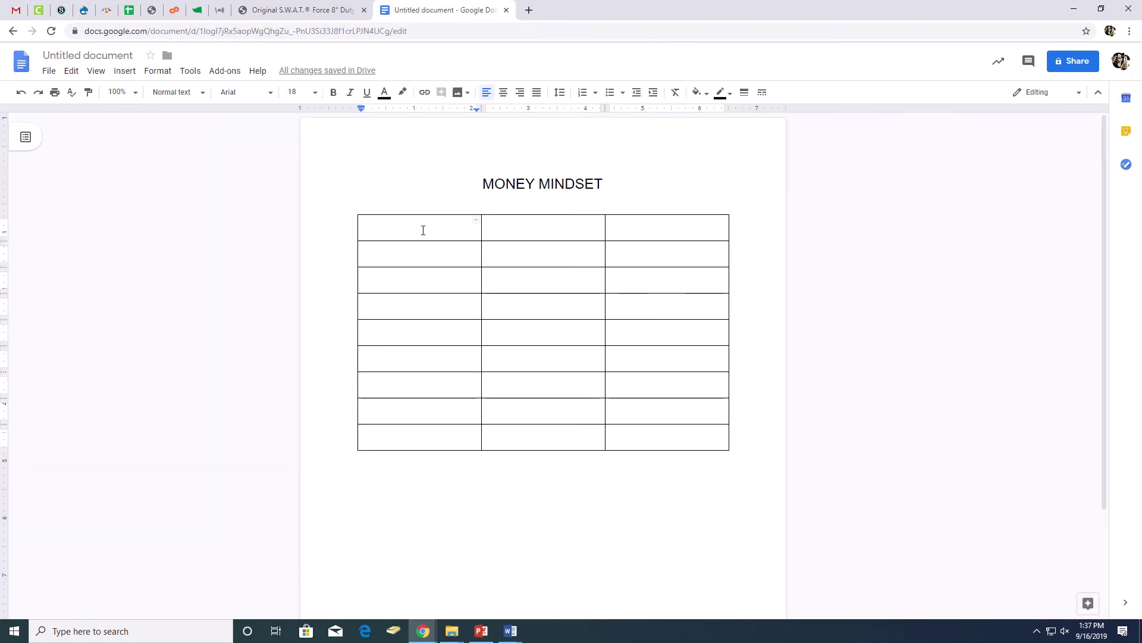
left_click_drag(423, 230, 491, 229)
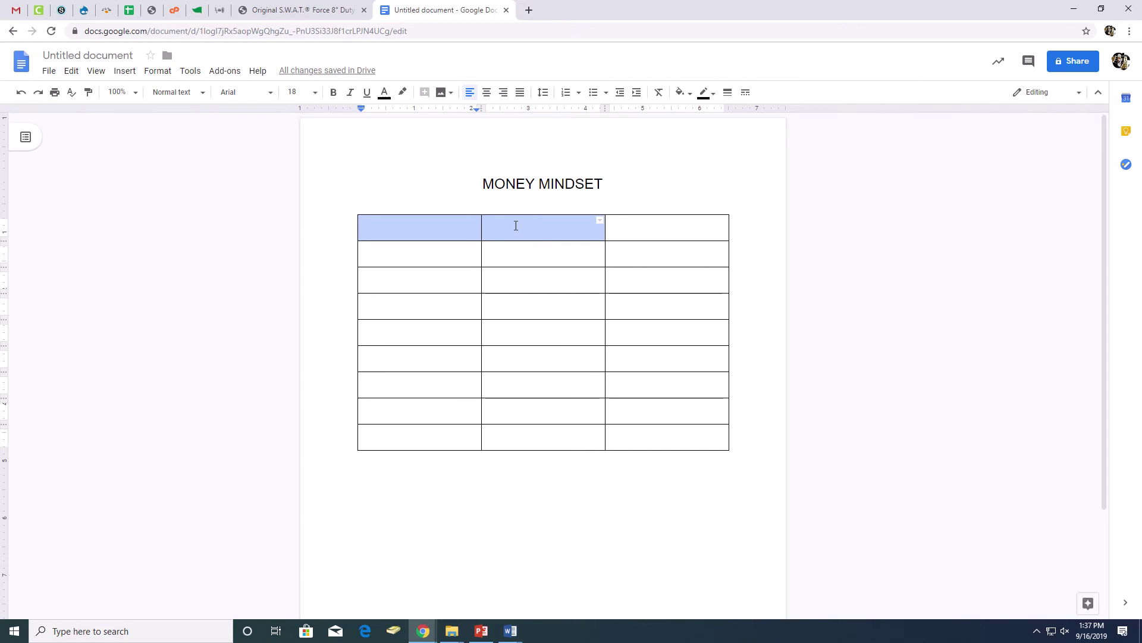
right_click(516, 225)
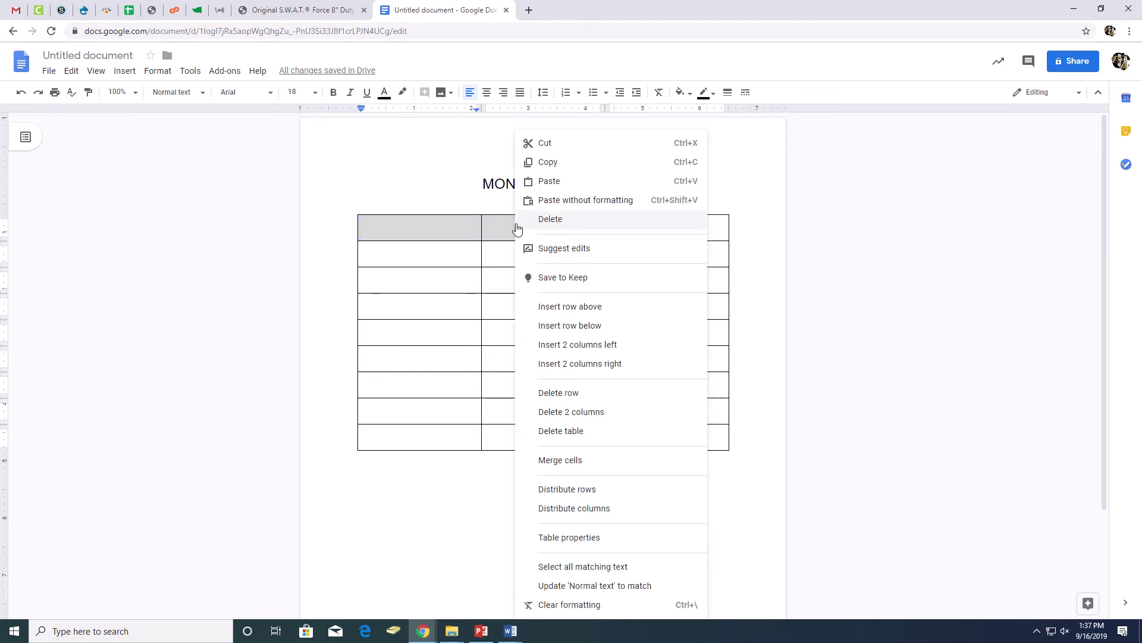
left_click(561, 462)
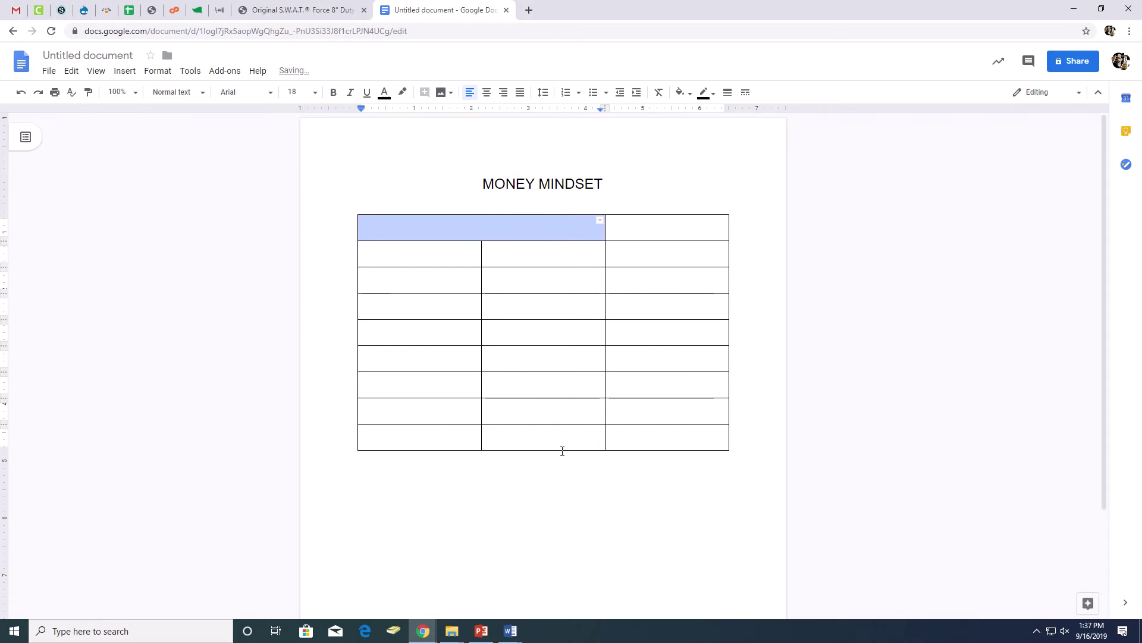
left_click(535, 236)
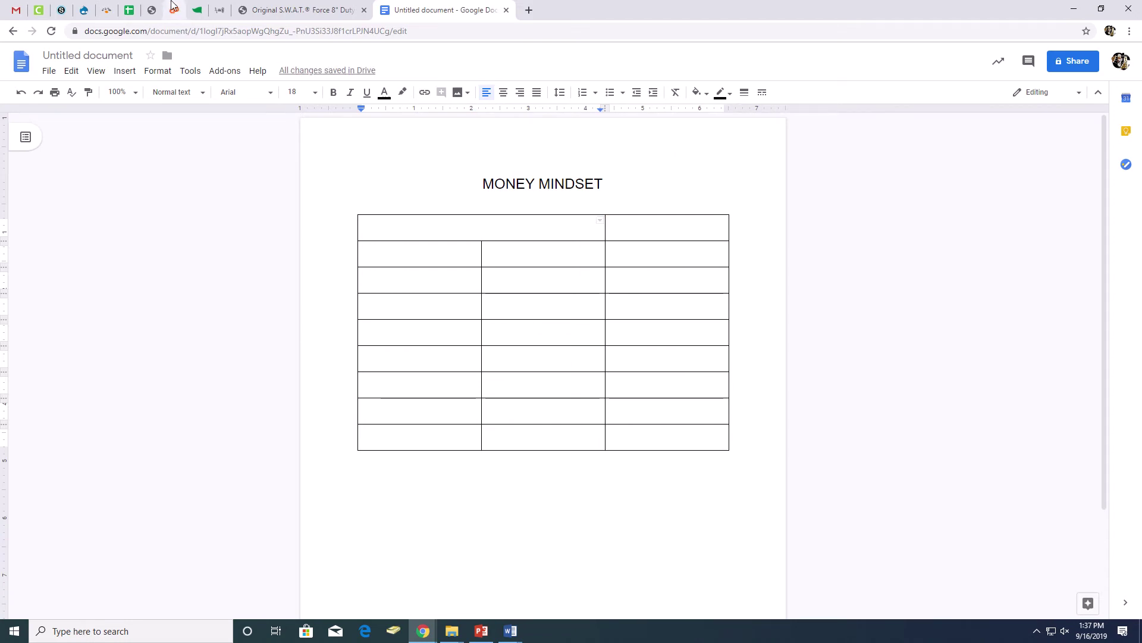
Step: Check the next instruction, return to the document and merge cells 2 to 9 of the table's third column
left_click(62, 11)
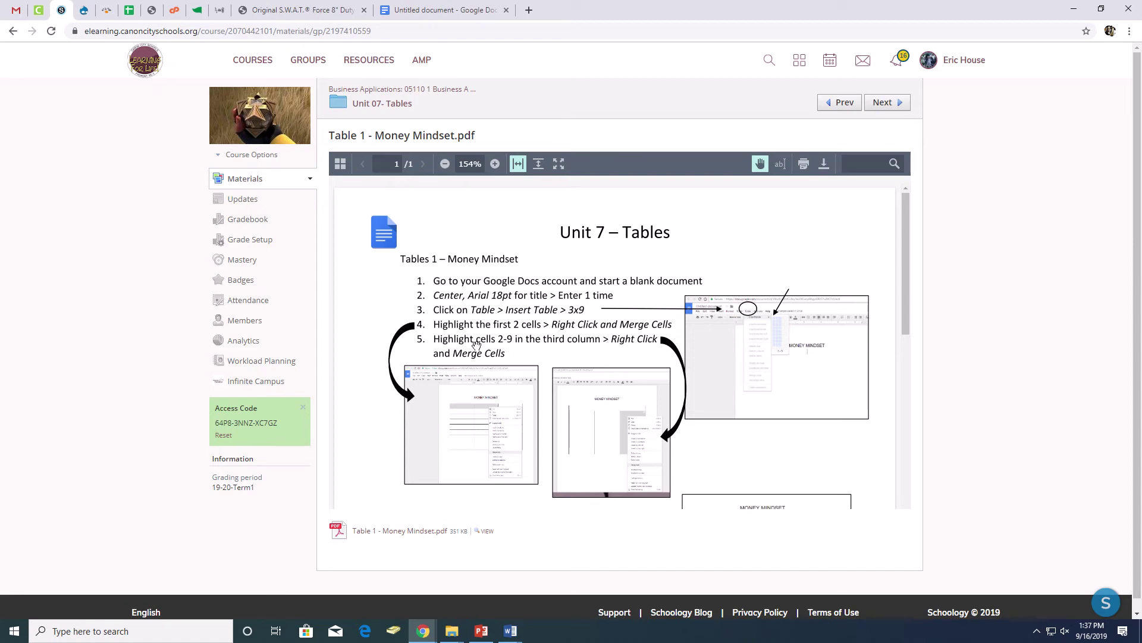
left_click(438, 9)
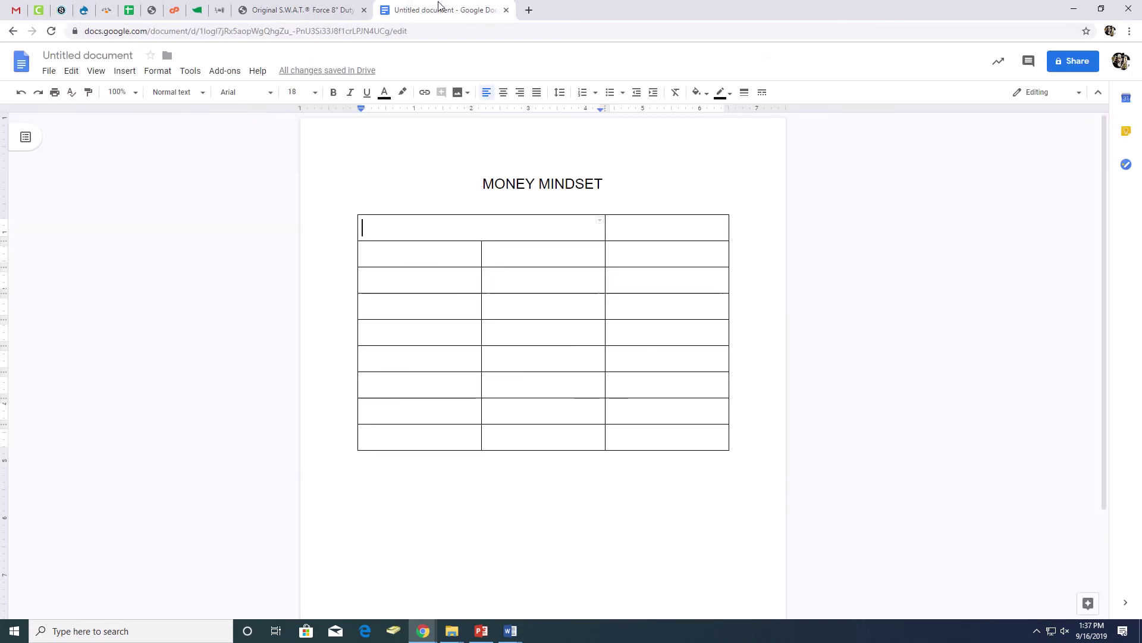
left_click_drag(645, 252, 660, 431)
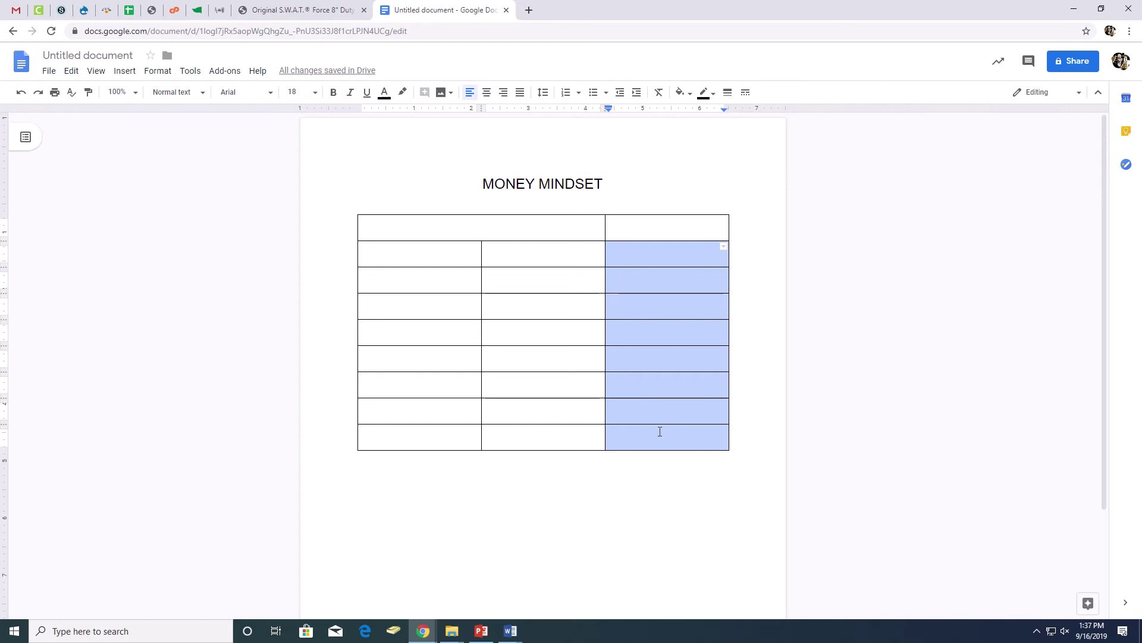
right_click(676, 282)
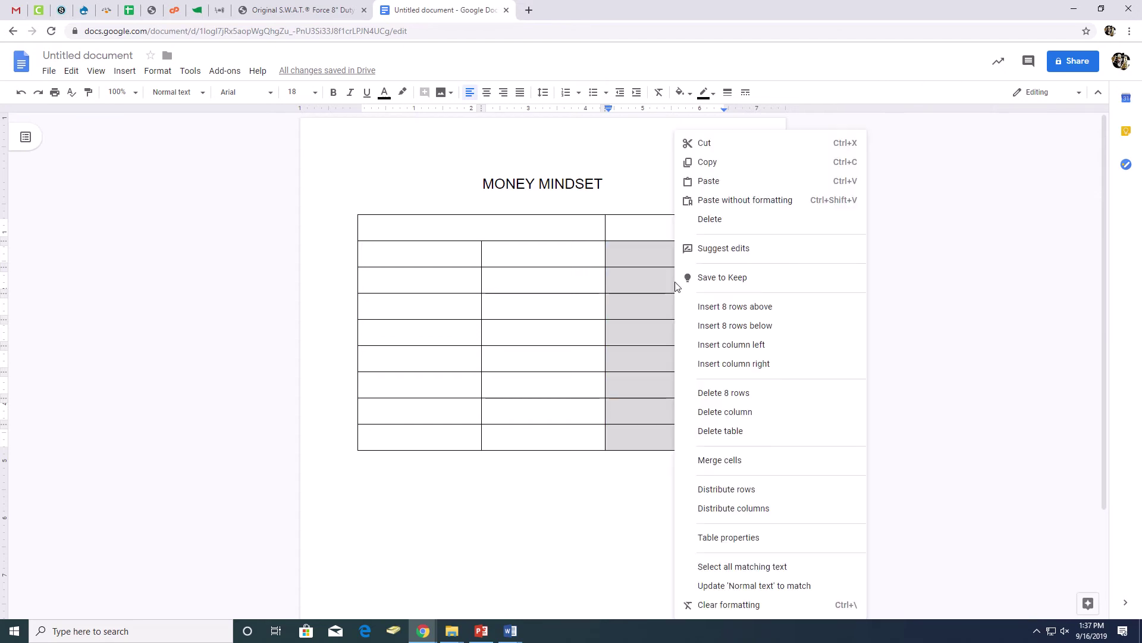
left_click(731, 464)
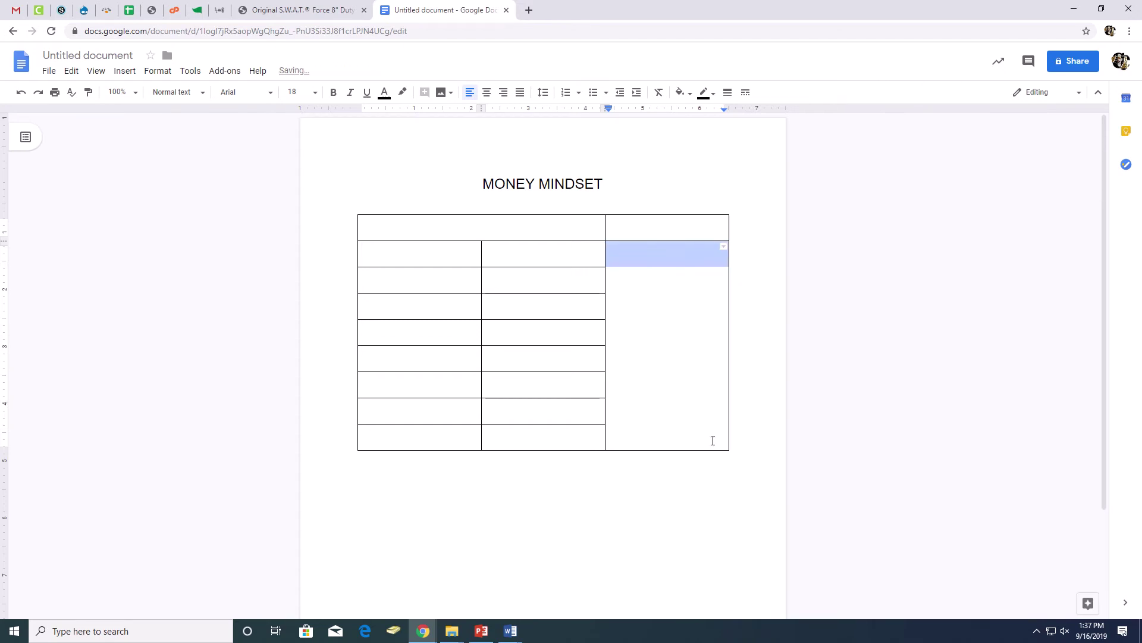
left_click(679, 370)
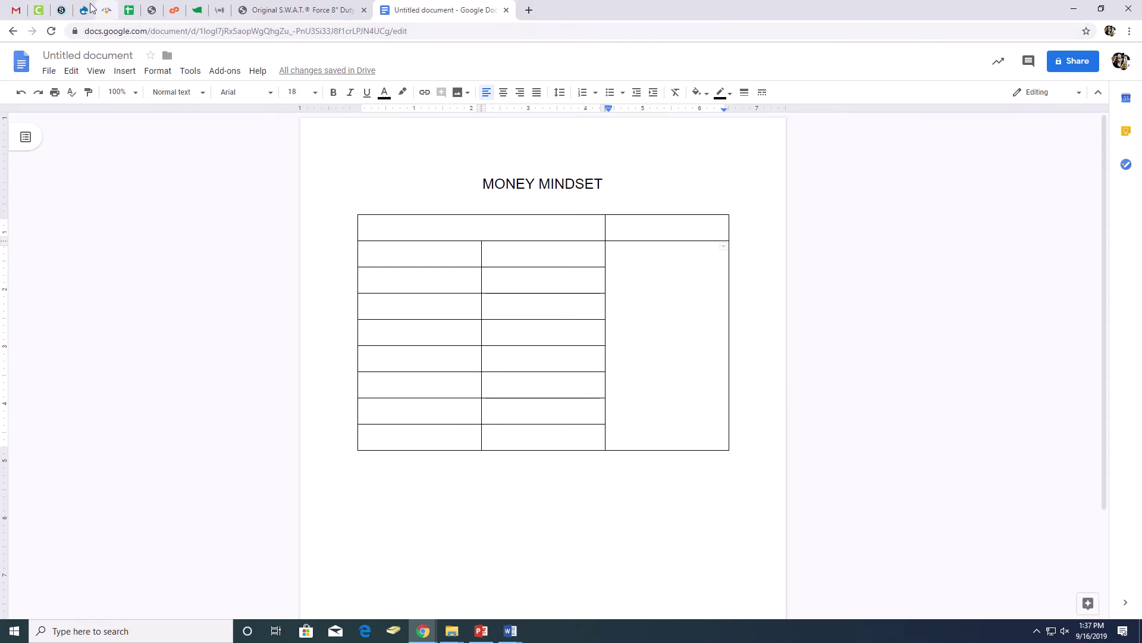
Step: Check instruction 6 and narrow the table's first column below the header to about ½ inch, then return from the instructions to the document
left_click(61, 10)
scroll(634, 294, "down", 3)
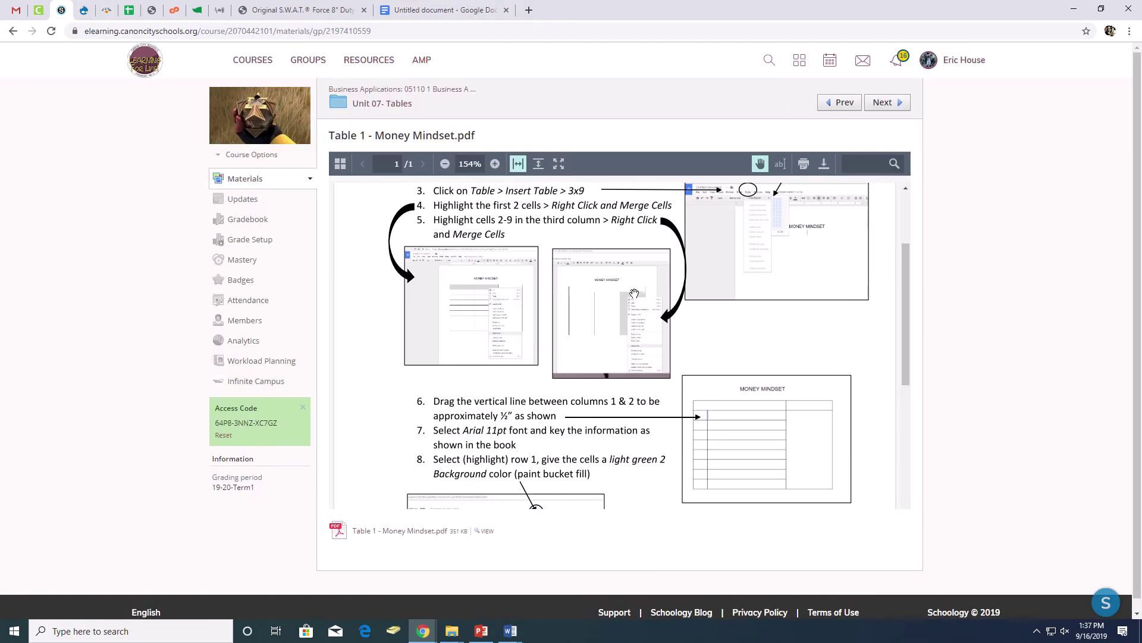
scroll(634, 294, "down", 2)
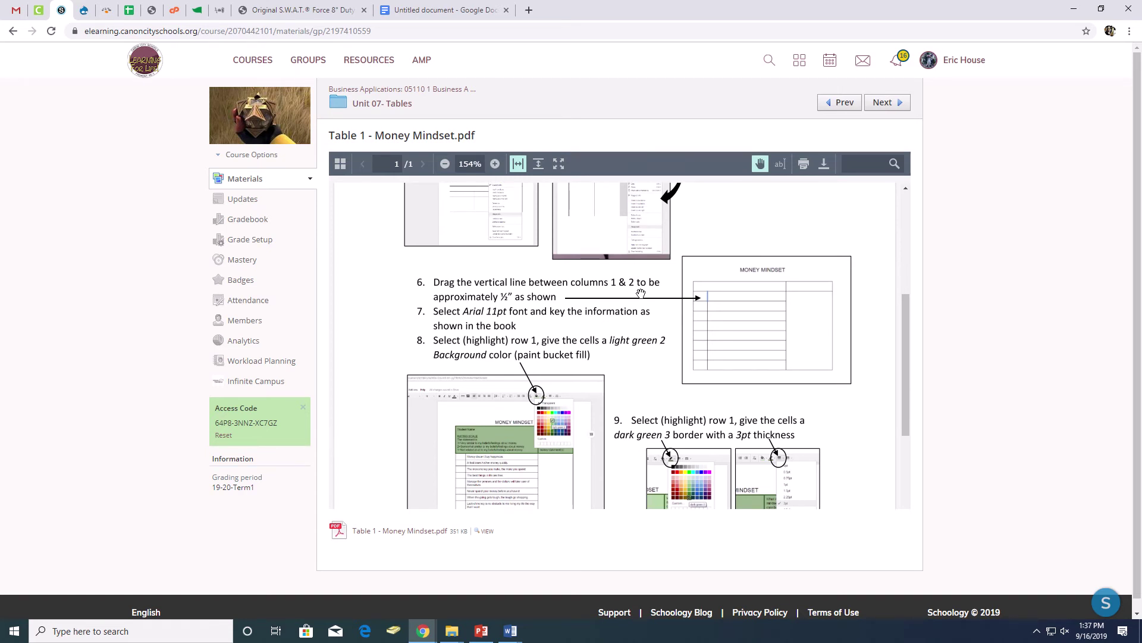
left_click(439, 10)
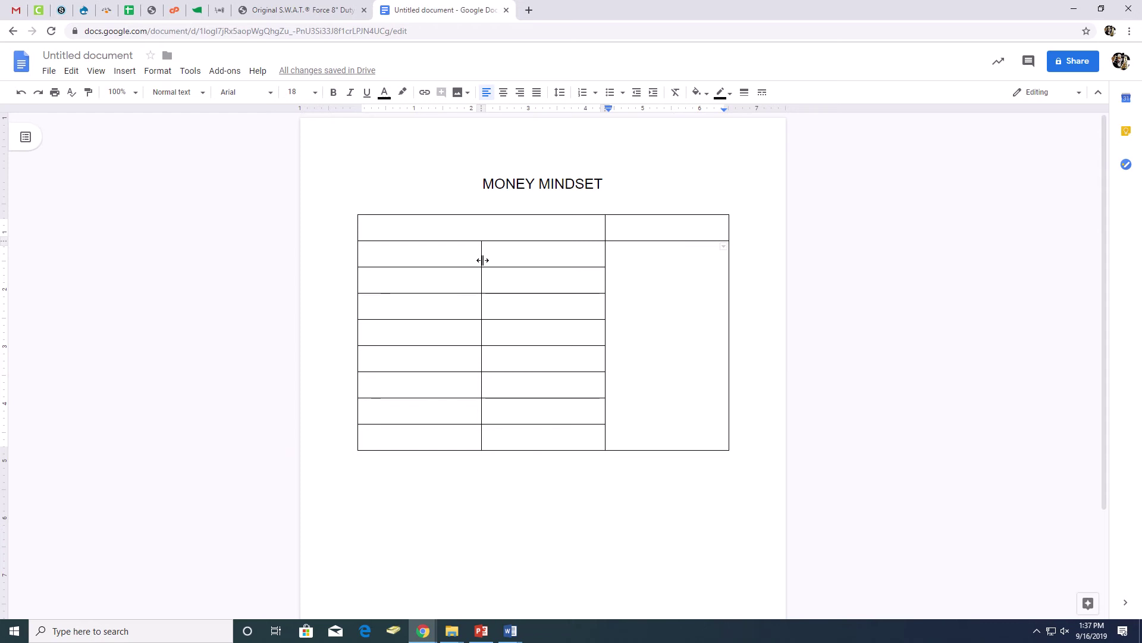
left_click_drag(483, 260, 393, 277)
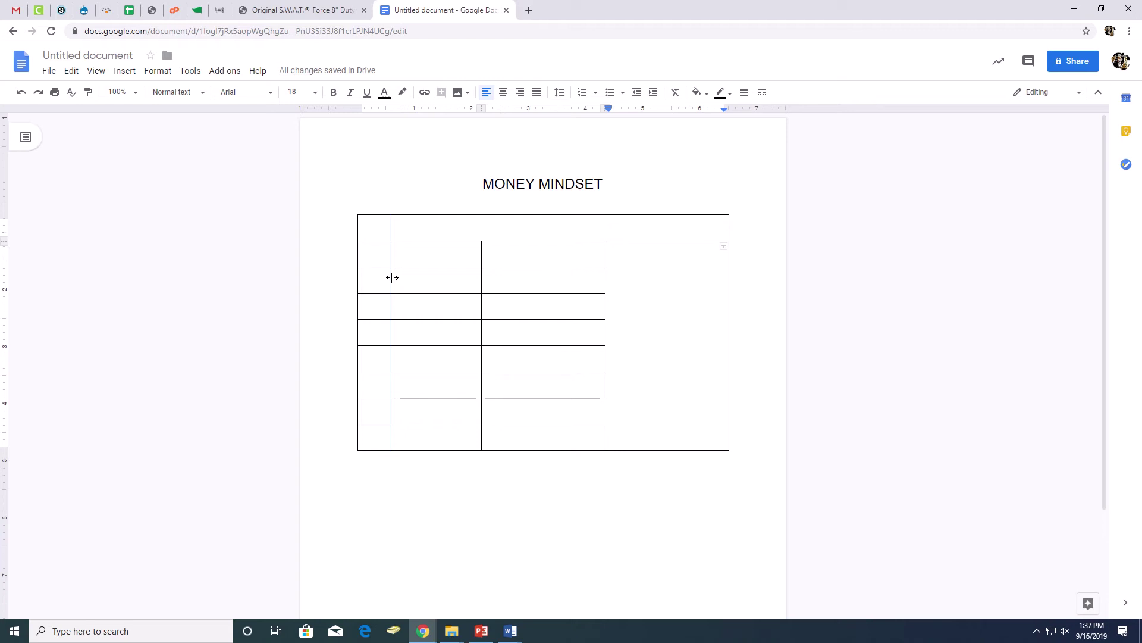
left_click_drag(392, 277, 394, 276)
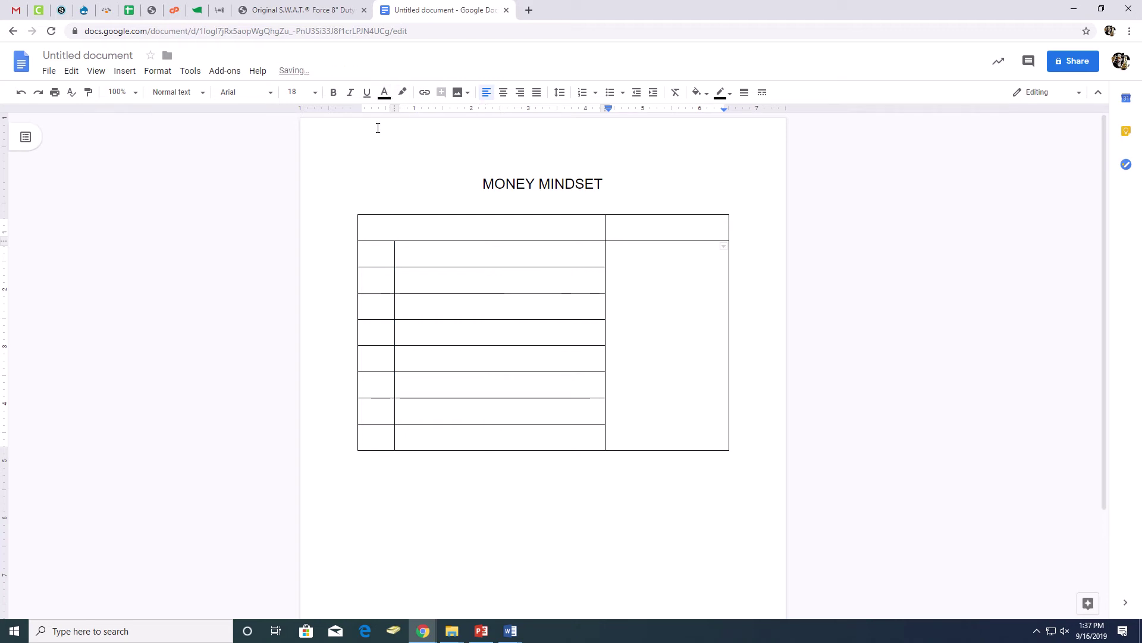
left_click_drag(394, 254, 388, 254)
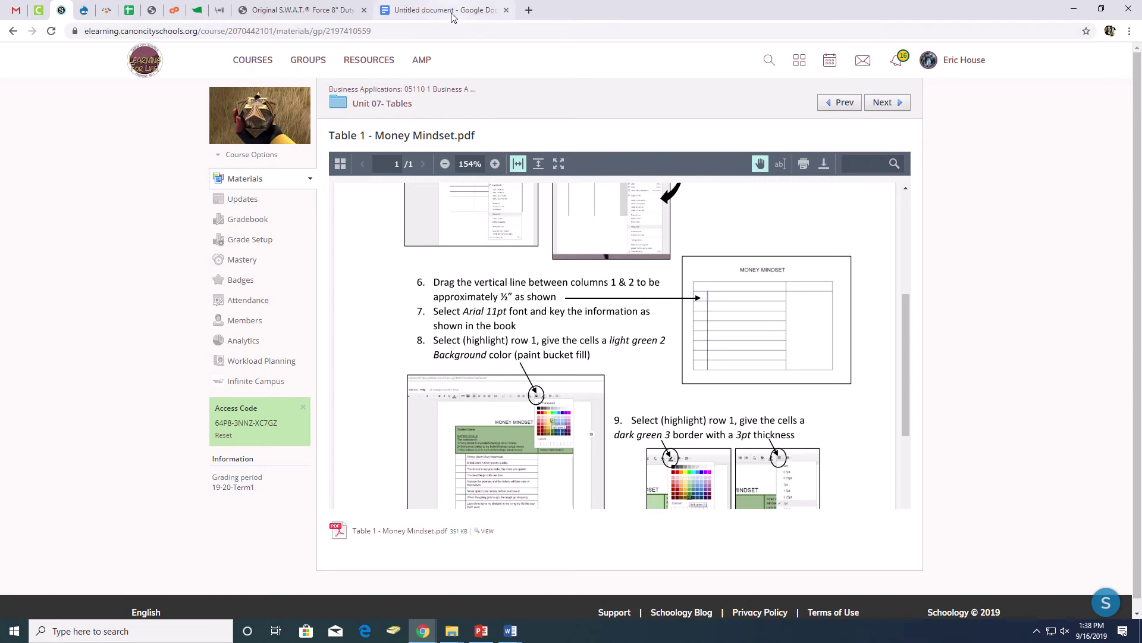
left_click(399, 17)
left_click_drag(374, 214, 373, 228)
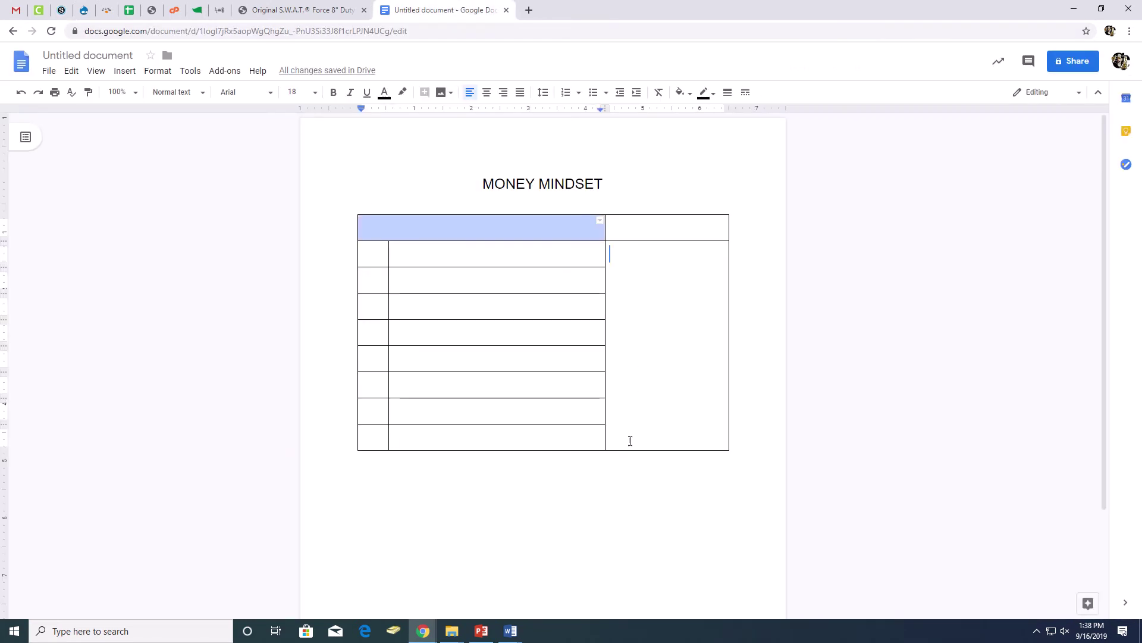
left_click_drag(630, 441, 628, 435)
left_click(314, 93)
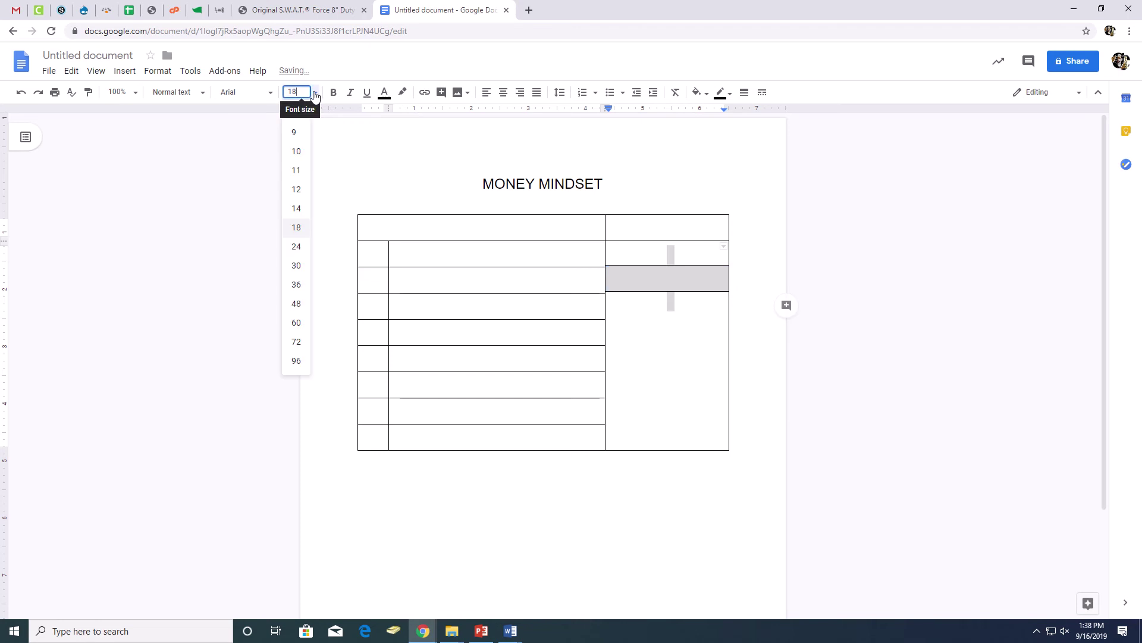
left_click(296, 170)
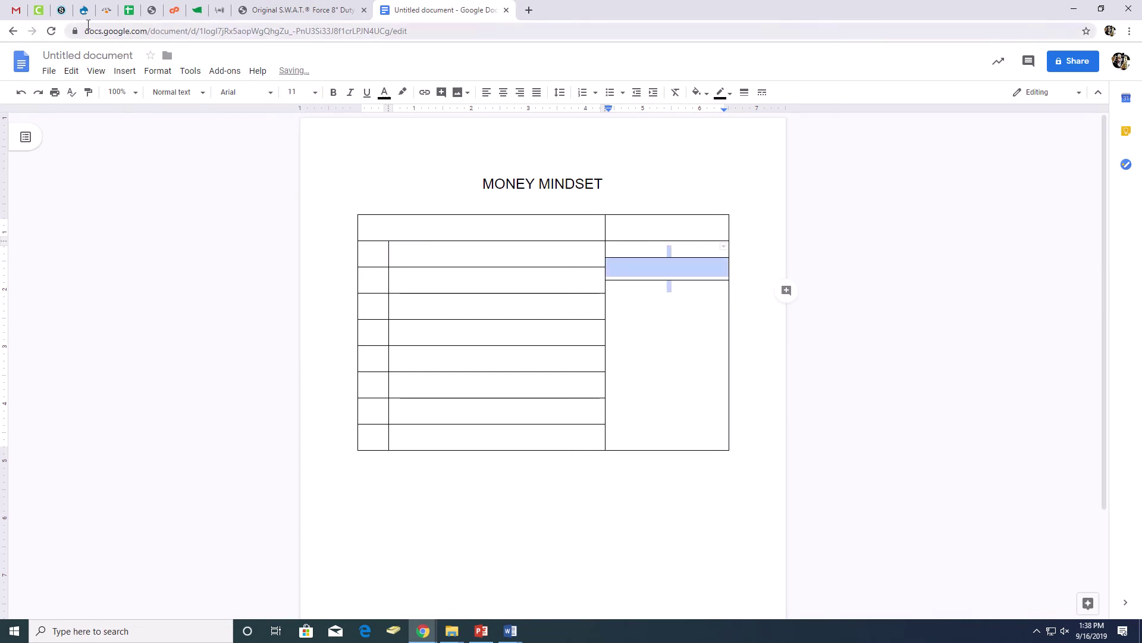
left_click(20, 95)
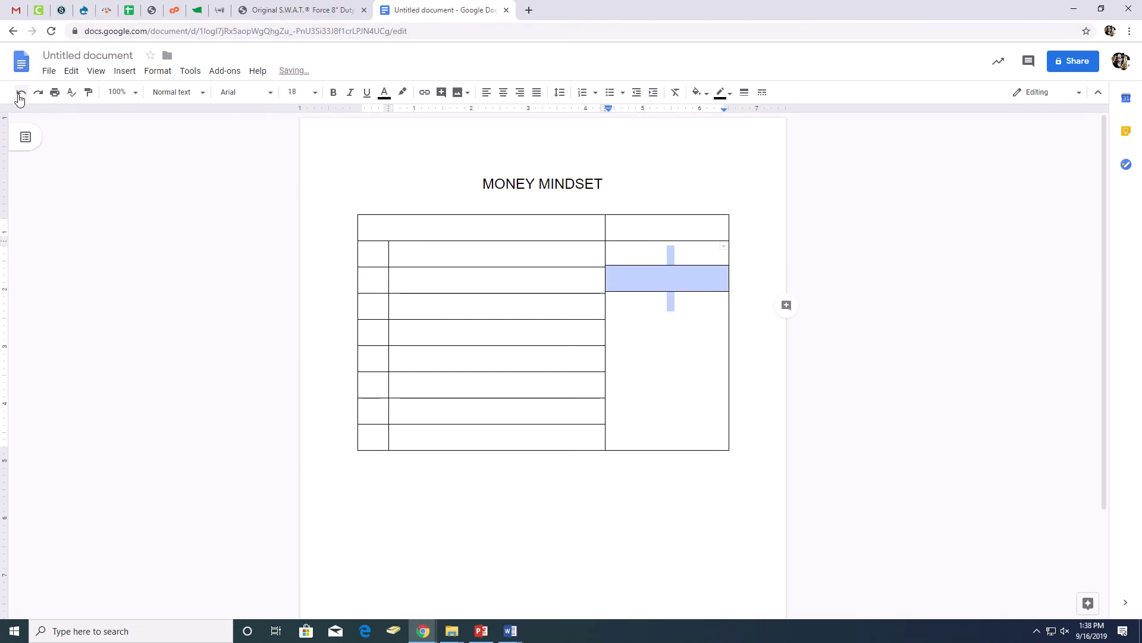
left_click(20, 95)
Step: Set the font size in the merged first cell of the table's top row to 11 pt
left_click(417, 259)
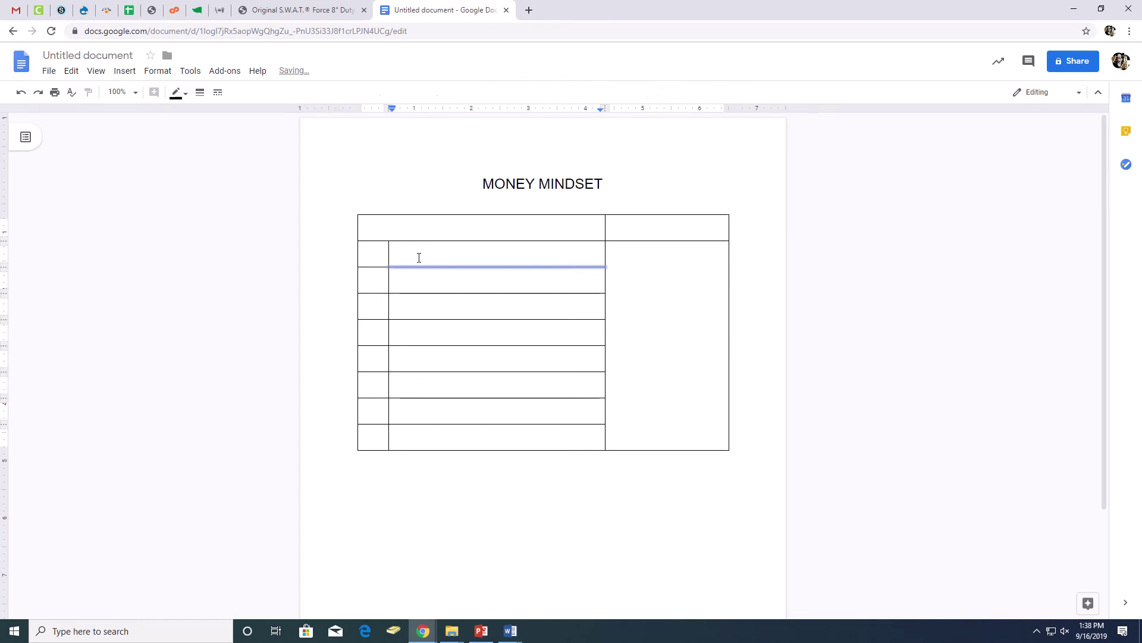
left_click(374, 248)
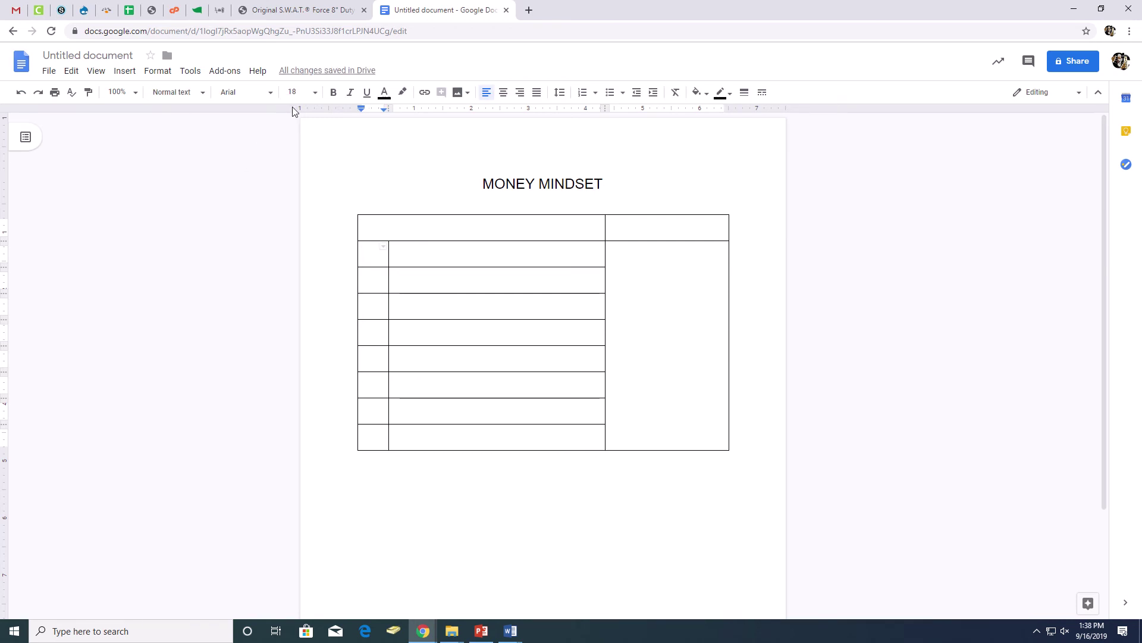
left_click(410, 220)
left_click(316, 94)
left_click(297, 170)
left_click(489, 25)
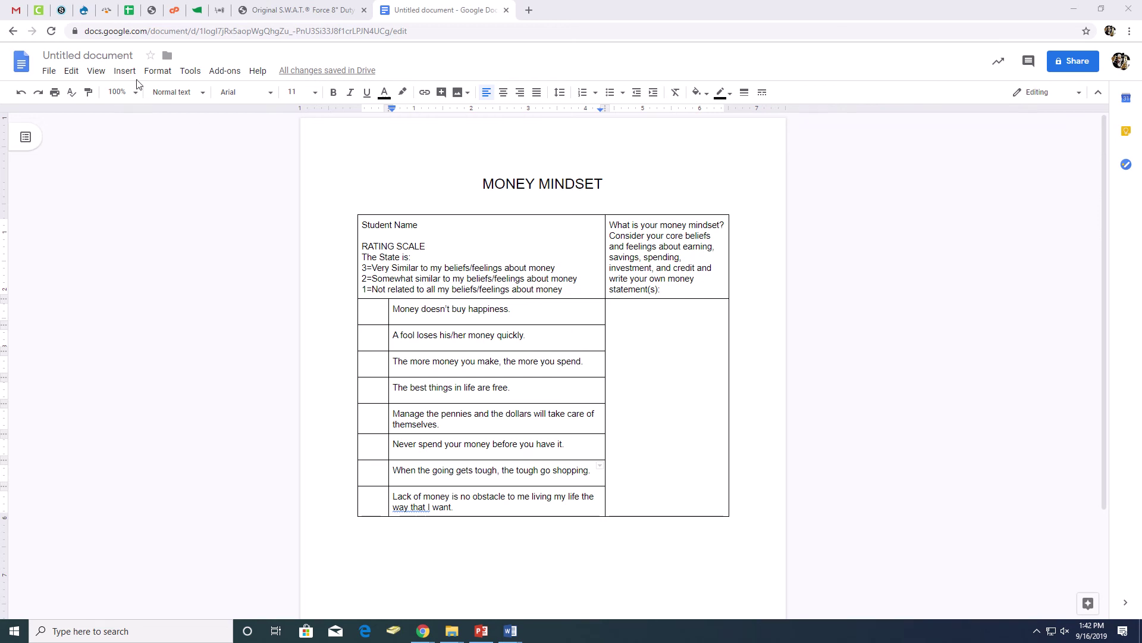
Step: Check the remaining assignment instructions, return to the document and fill the table's first row with light green 2
left_click(69, 10)
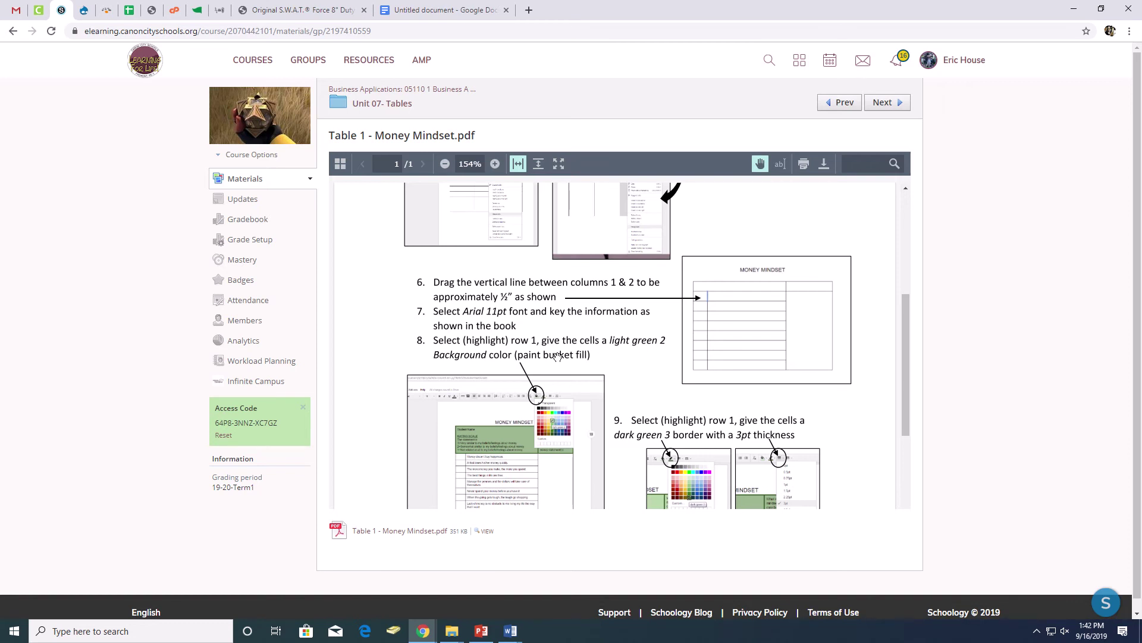
scroll(558, 357, "down", 1)
scroll(557, 357, "down", 3)
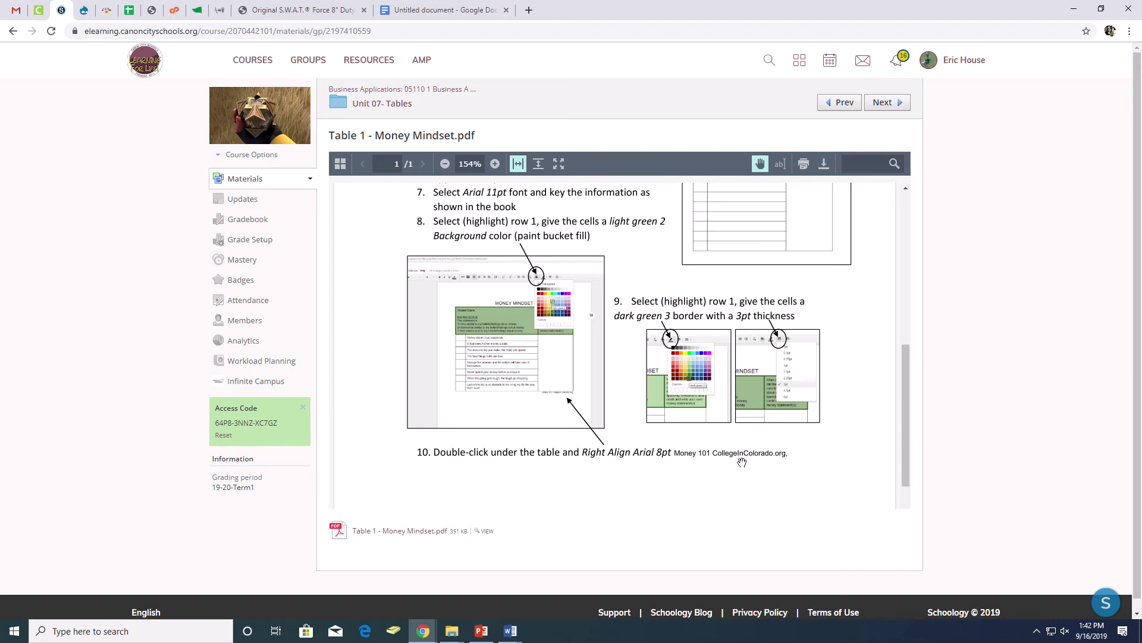
left_click(439, 7)
left_click(489, 24)
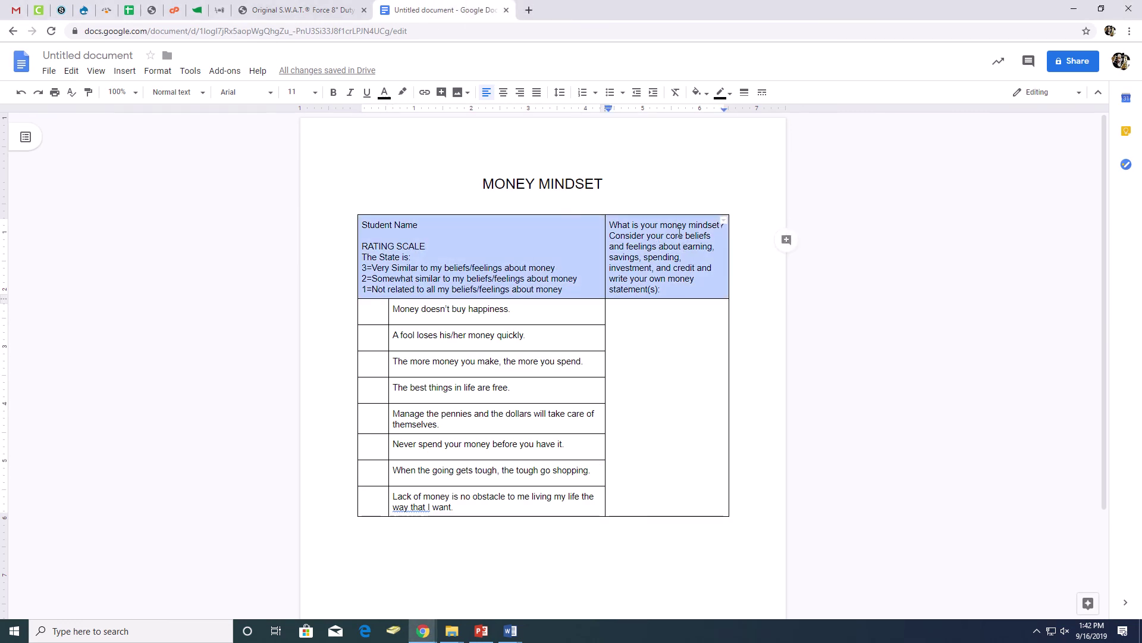
left_click(707, 94)
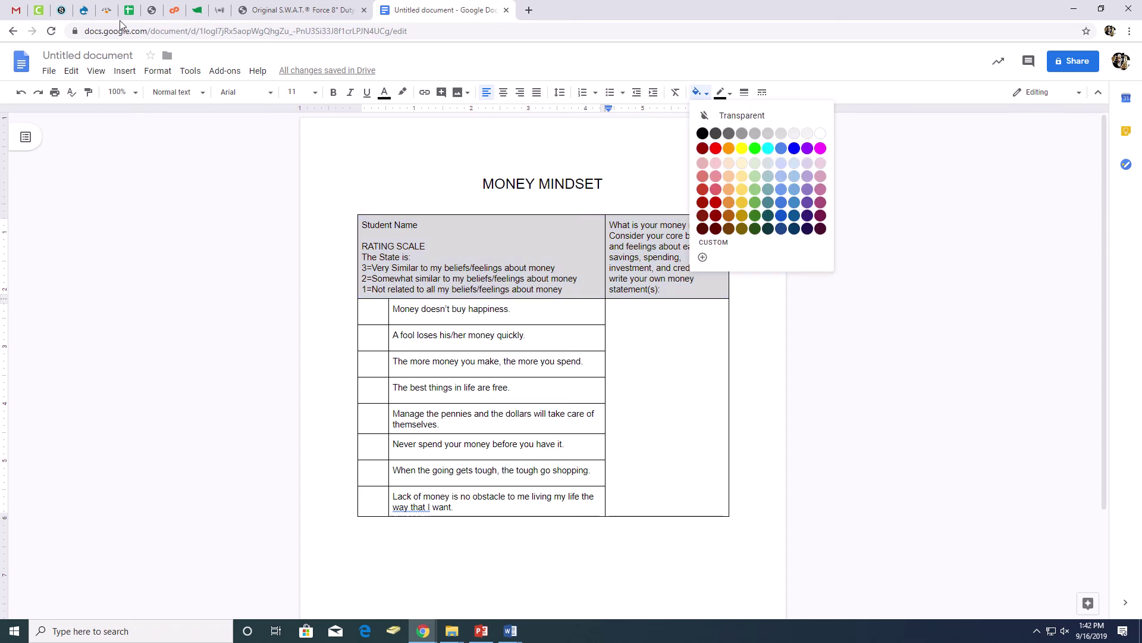
left_click(62, 13)
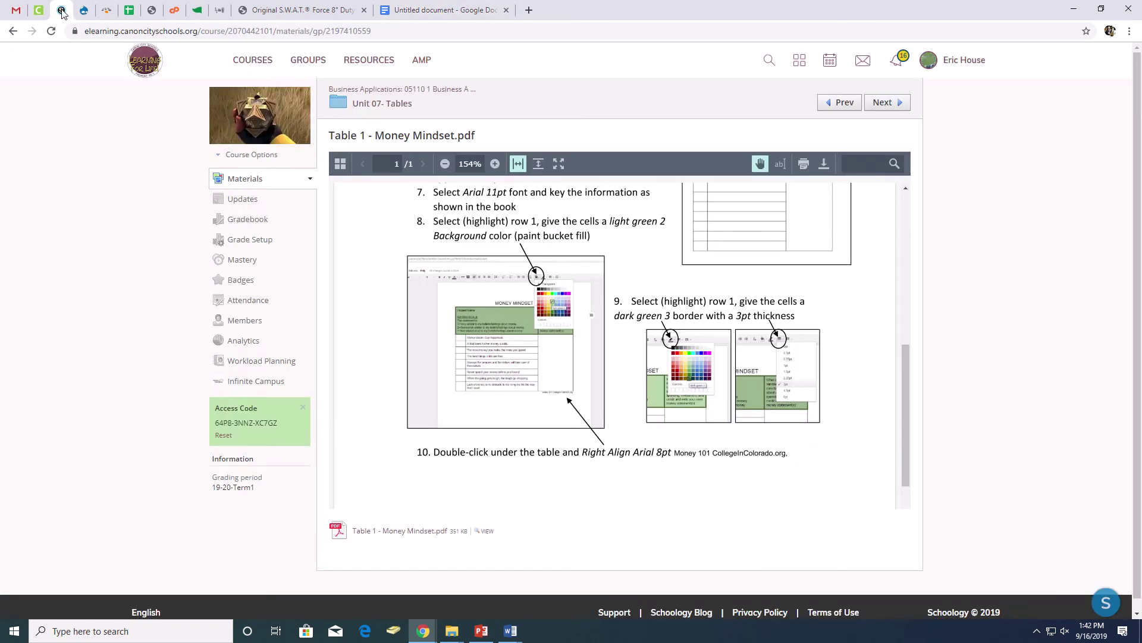
left_click(429, 10)
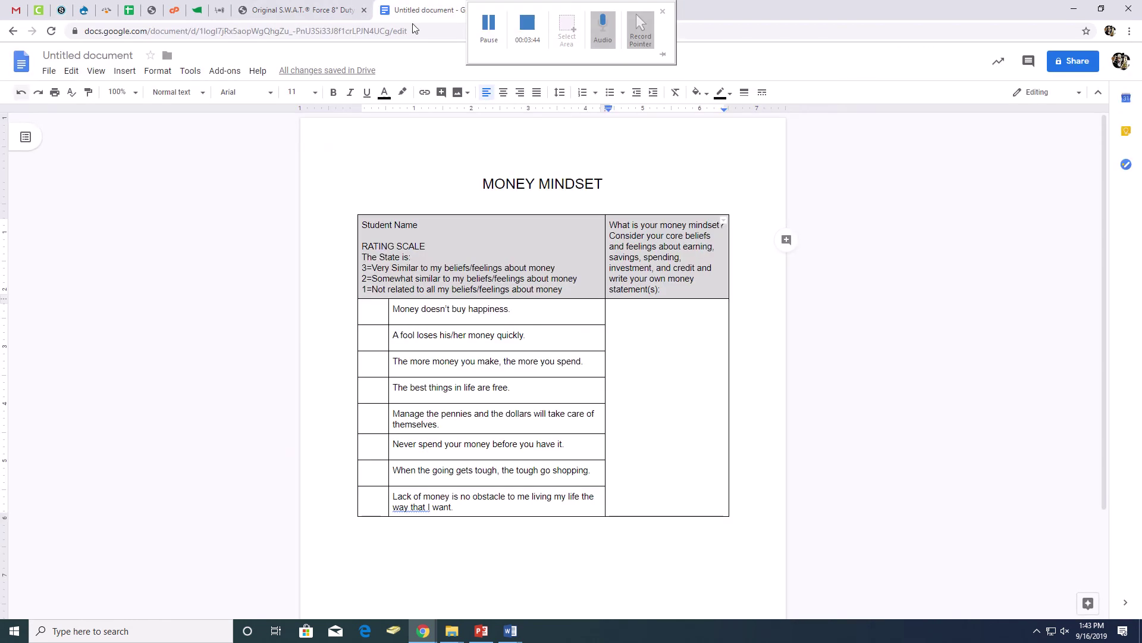
left_click(696, 93)
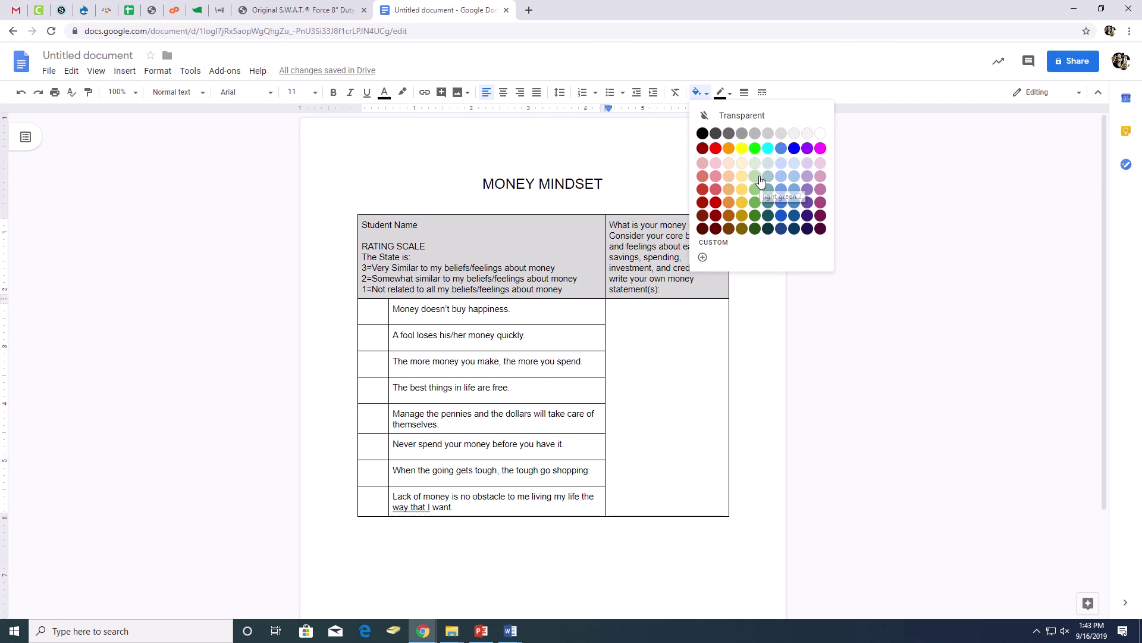
left_click(763, 177)
left_click_drag(583, 250, 658, 249)
left_click(722, 96)
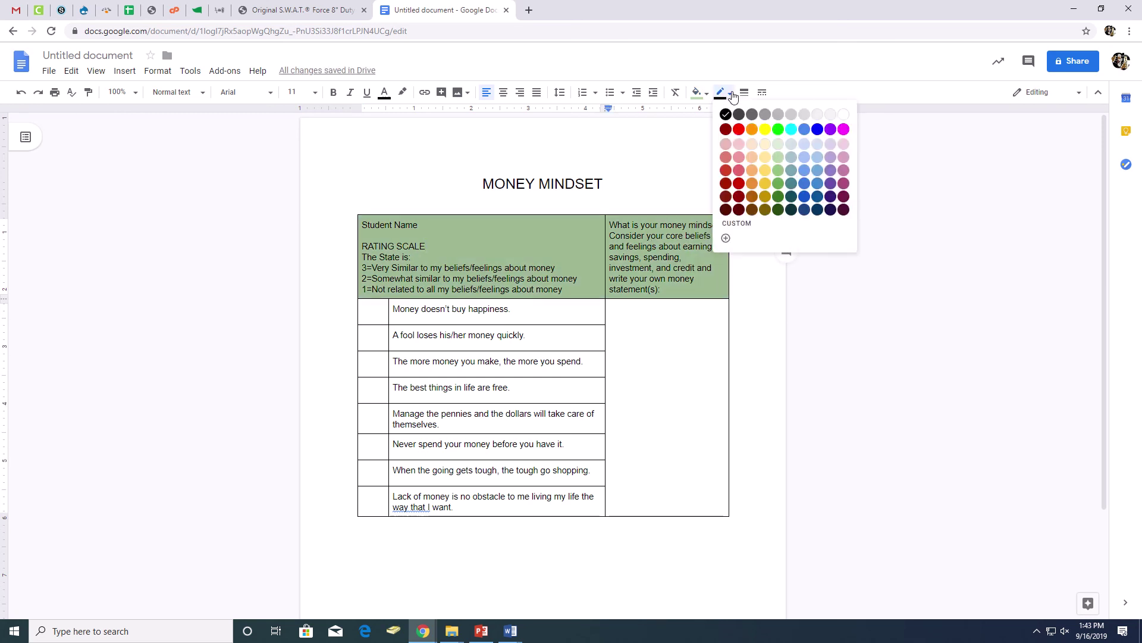
left_click(725, 239)
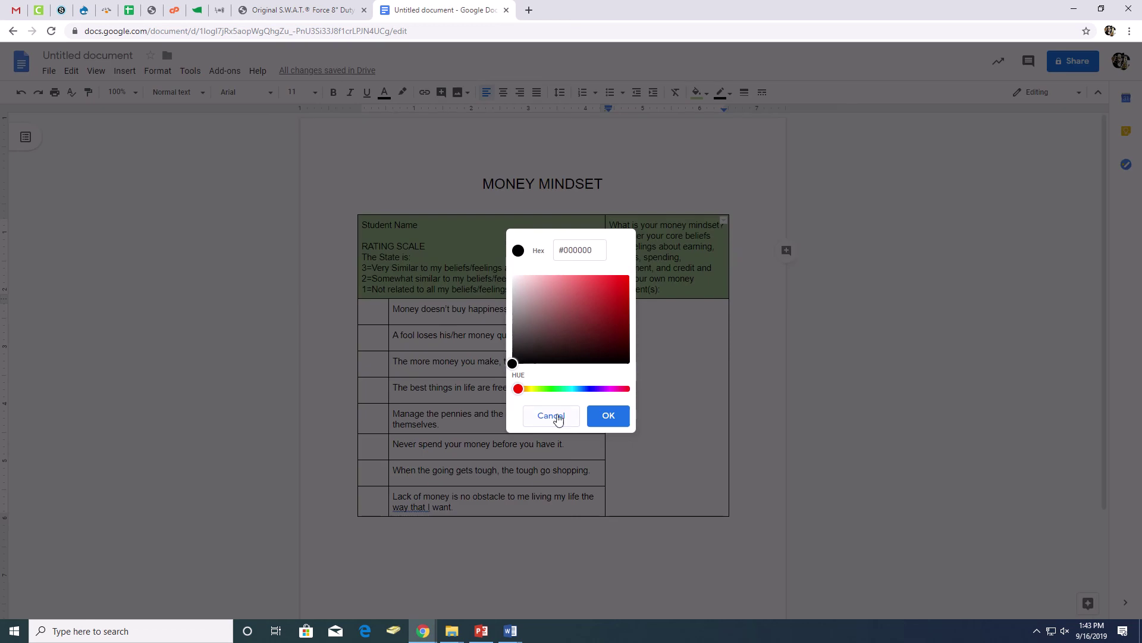
left_click(551, 416)
Step: Recheck the border instruction, return to the document and give the table's first row a dark green 3 border 3 pt thick
left_click(730, 94)
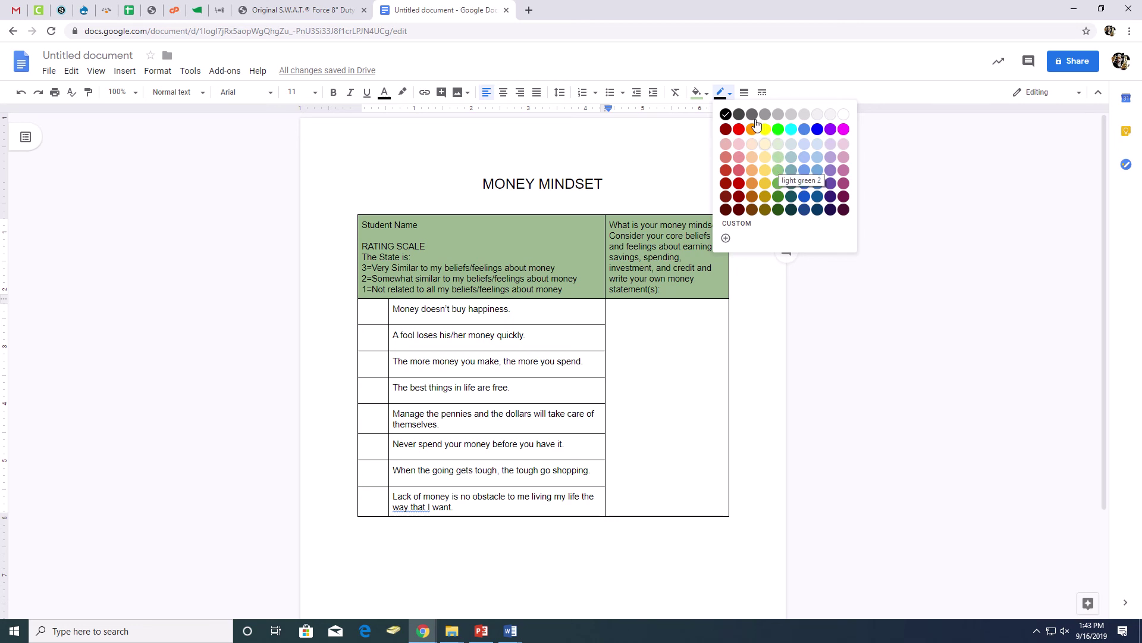
left_click(64, 12)
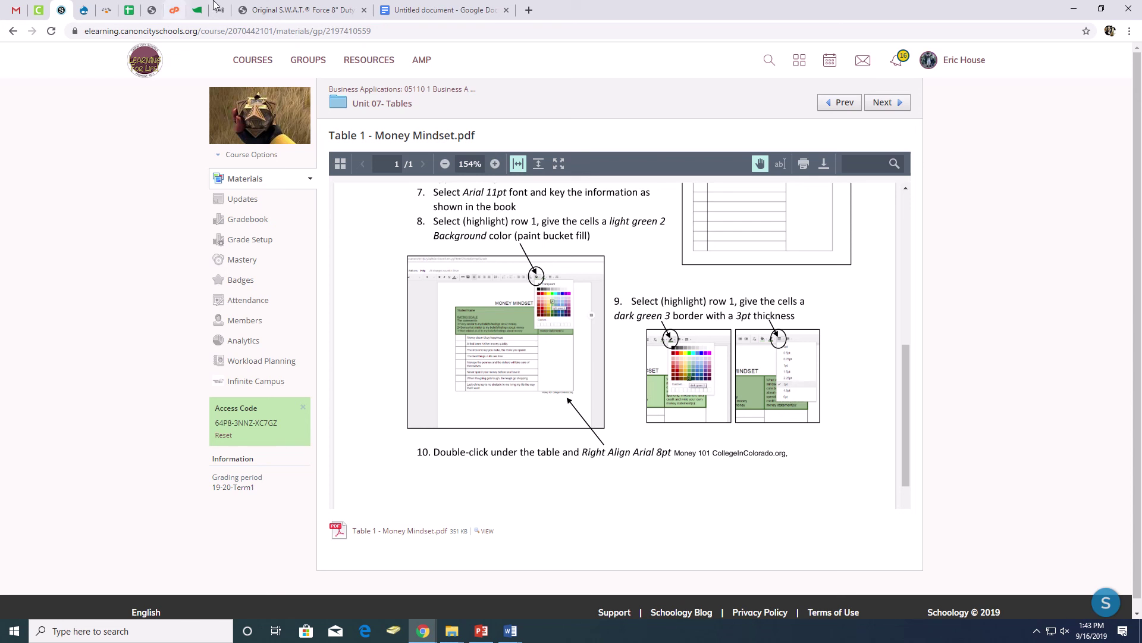
left_click(449, 7)
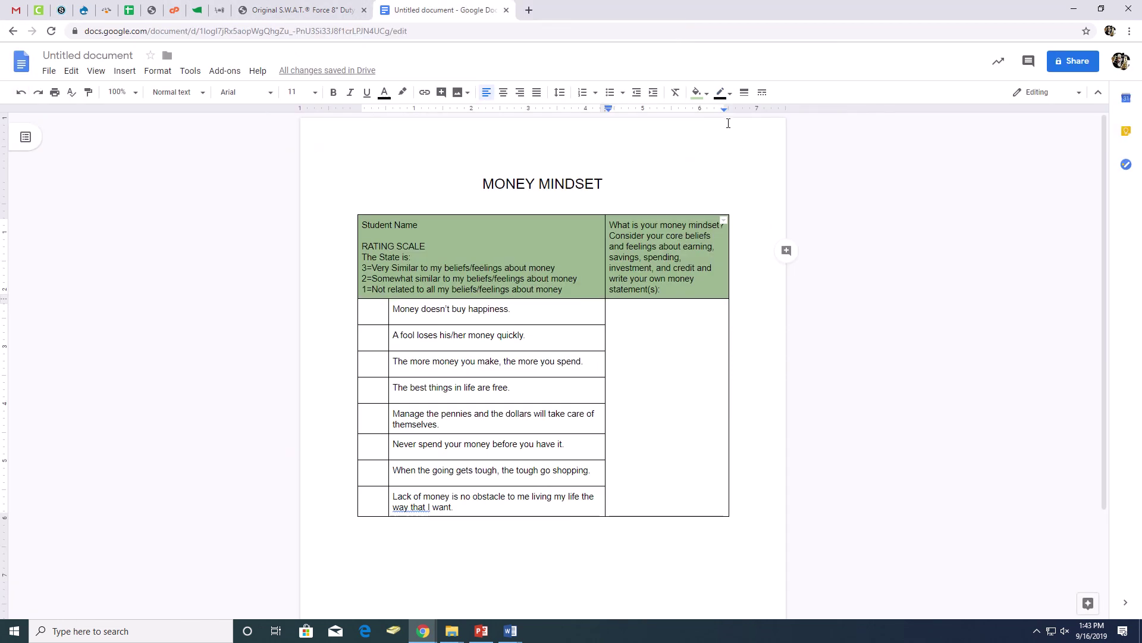
left_click(527, 239)
left_click(650, 237)
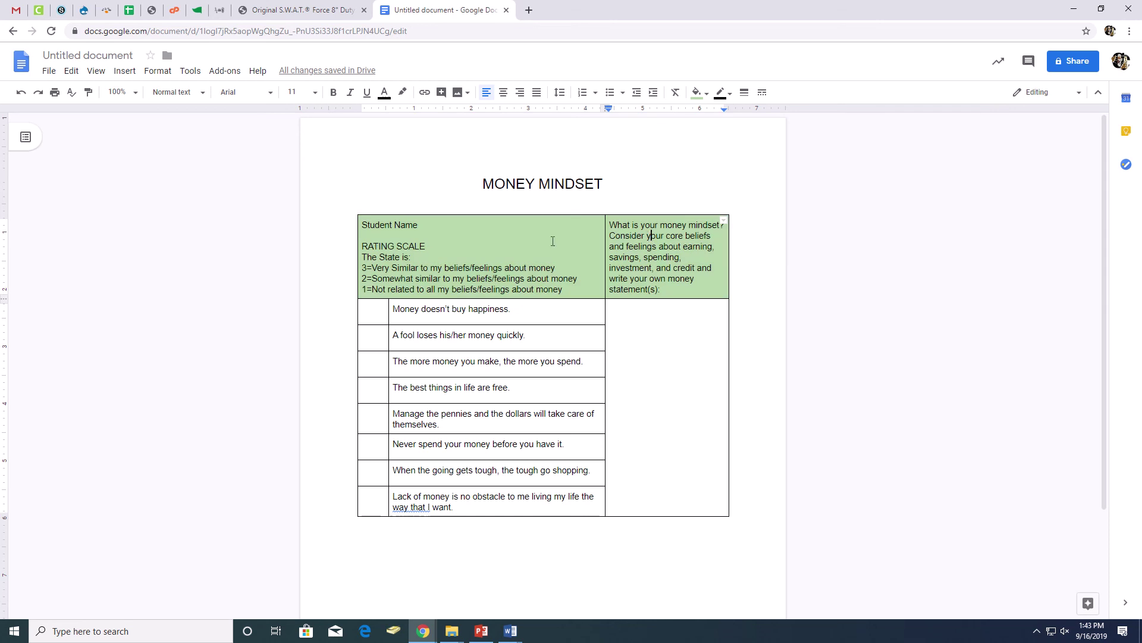
left_click_drag(553, 243, 660, 231)
left_click(720, 94)
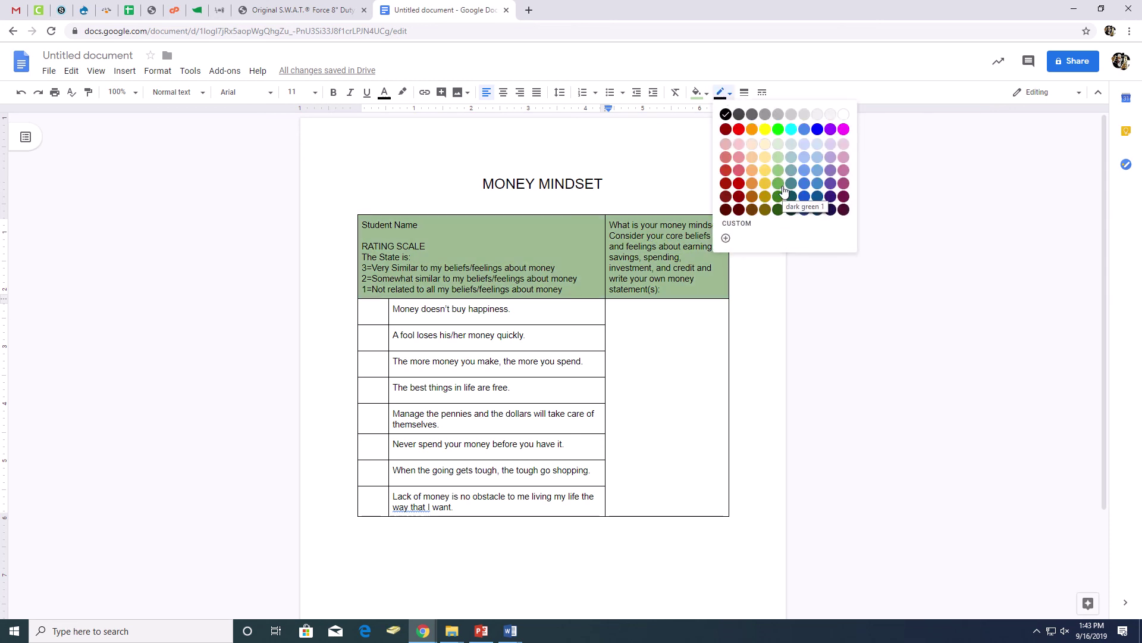
left_click(780, 208)
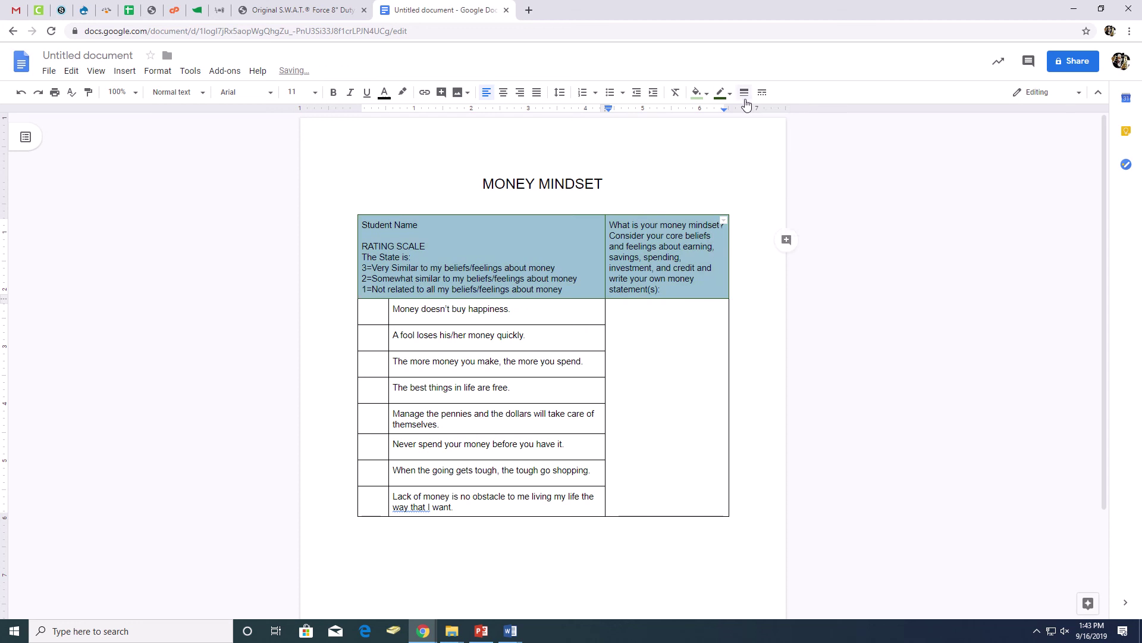
left_click(744, 92)
left_click(768, 227)
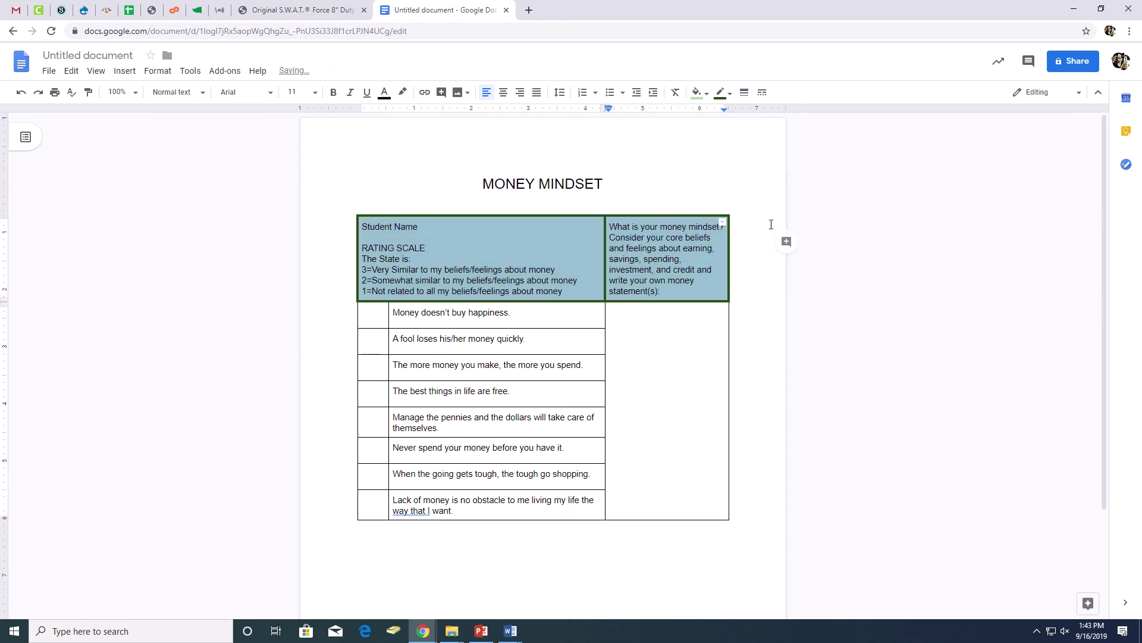
left_click(646, 336)
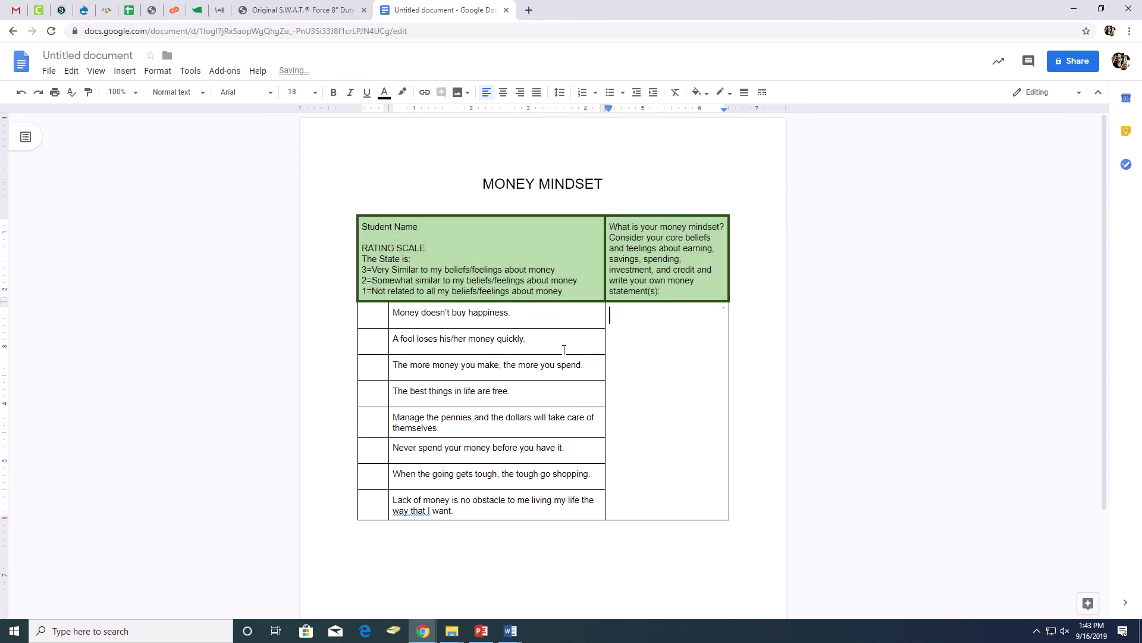
Step: Add the right-aligned 8 pt source line "Money 101 CollegeInColorado.org" directly below the table
scroll(582, 345, "down", 3)
left_click(384, 400)
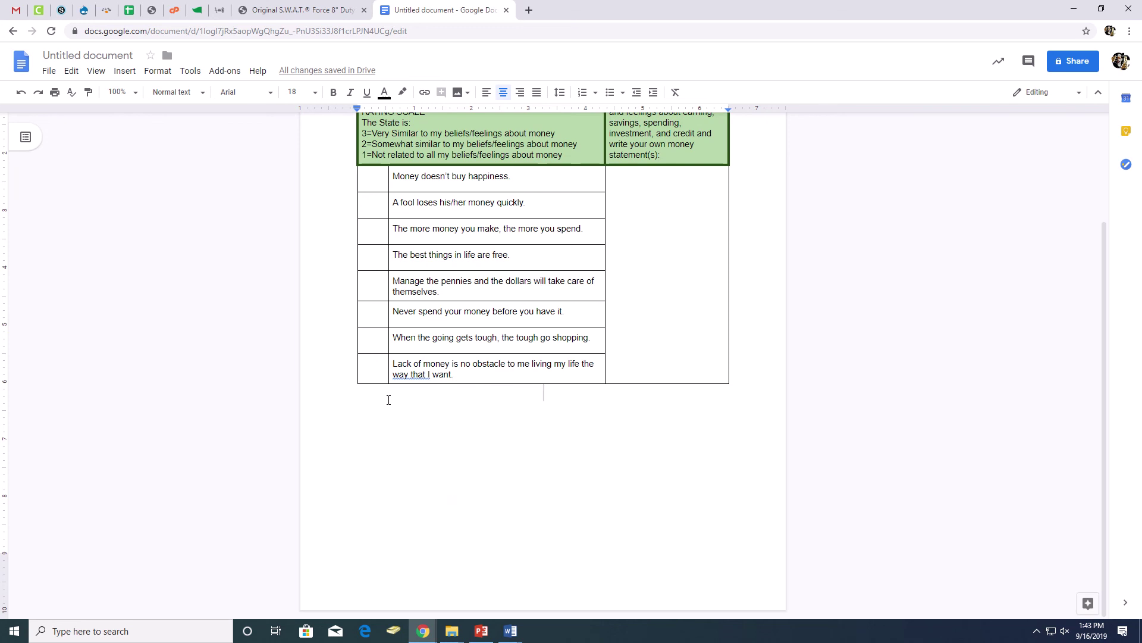
left_click(520, 93)
left_click(315, 92)
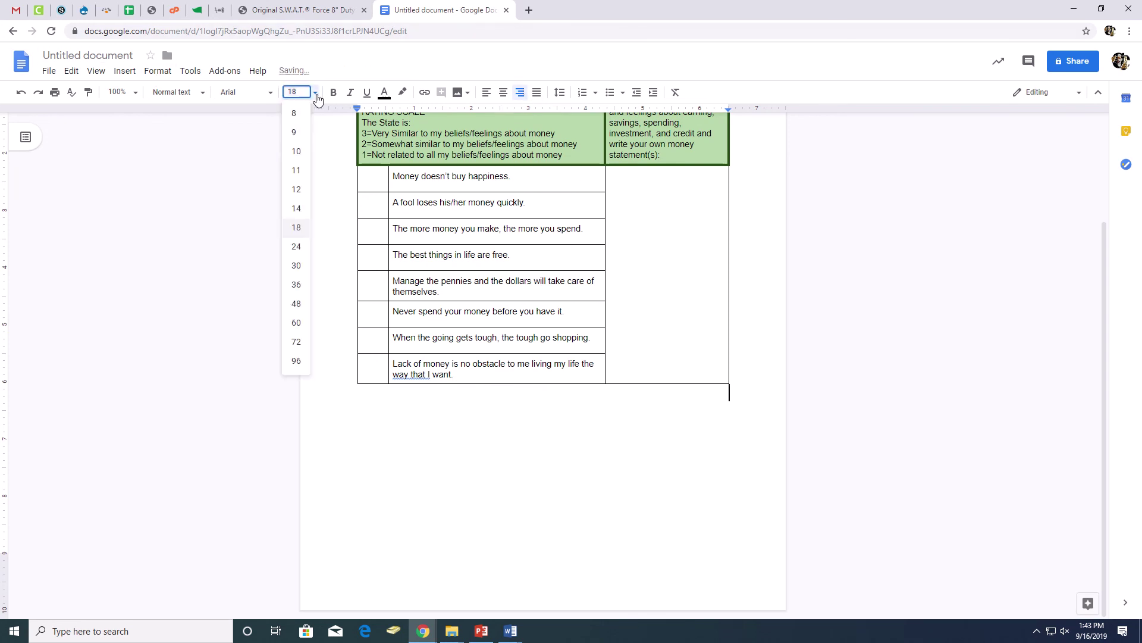
left_click(298, 116)
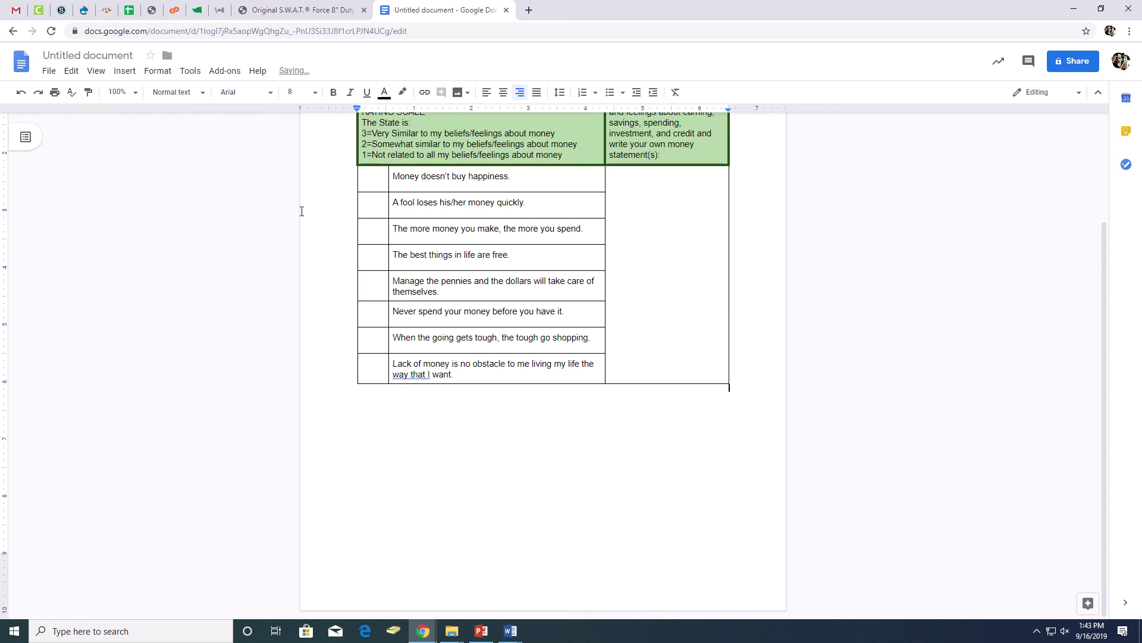
type("Money 101 CollegeInColorad")
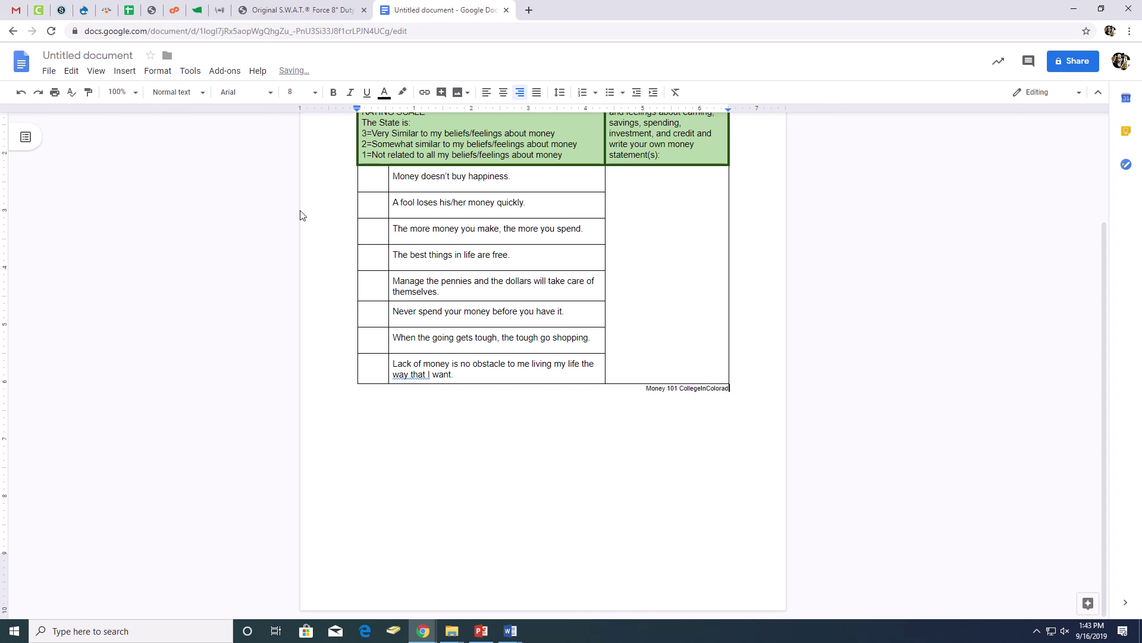
type("o.org")
Step: Review the finished page and open the list of download formats for the document
scroll(527, 420, "up", 1)
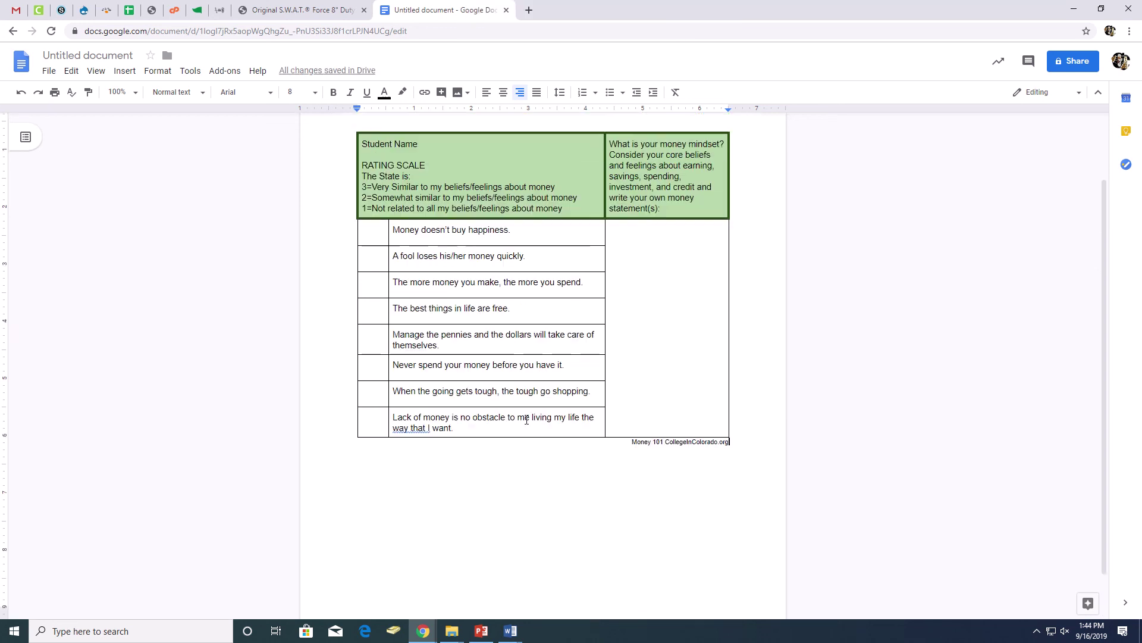
scroll(527, 420, "up", 2)
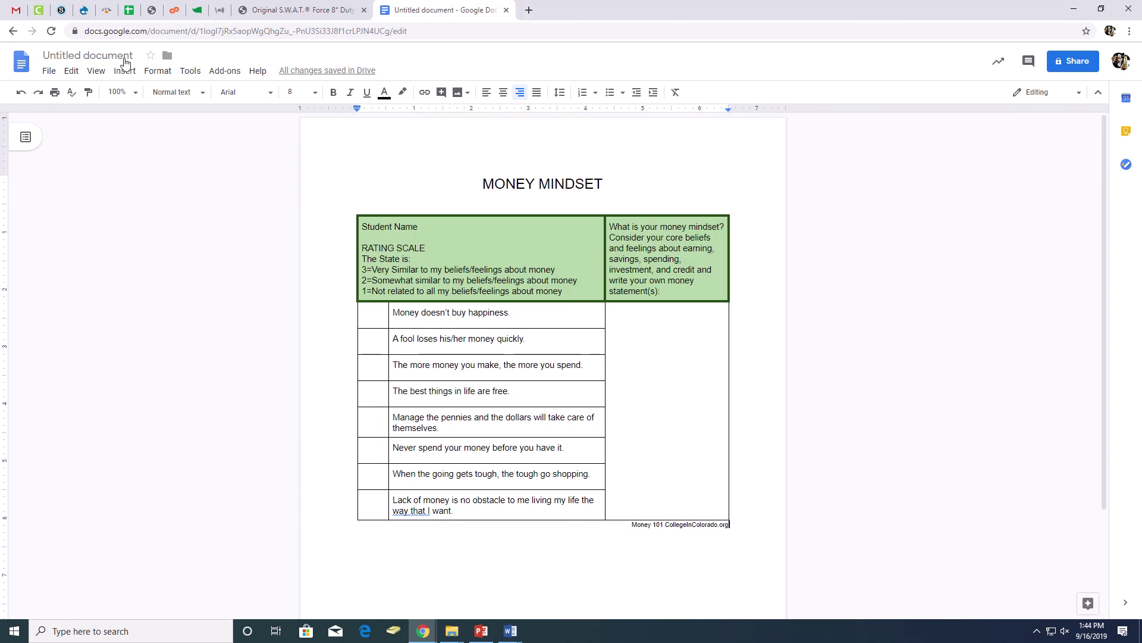
left_click(50, 72)
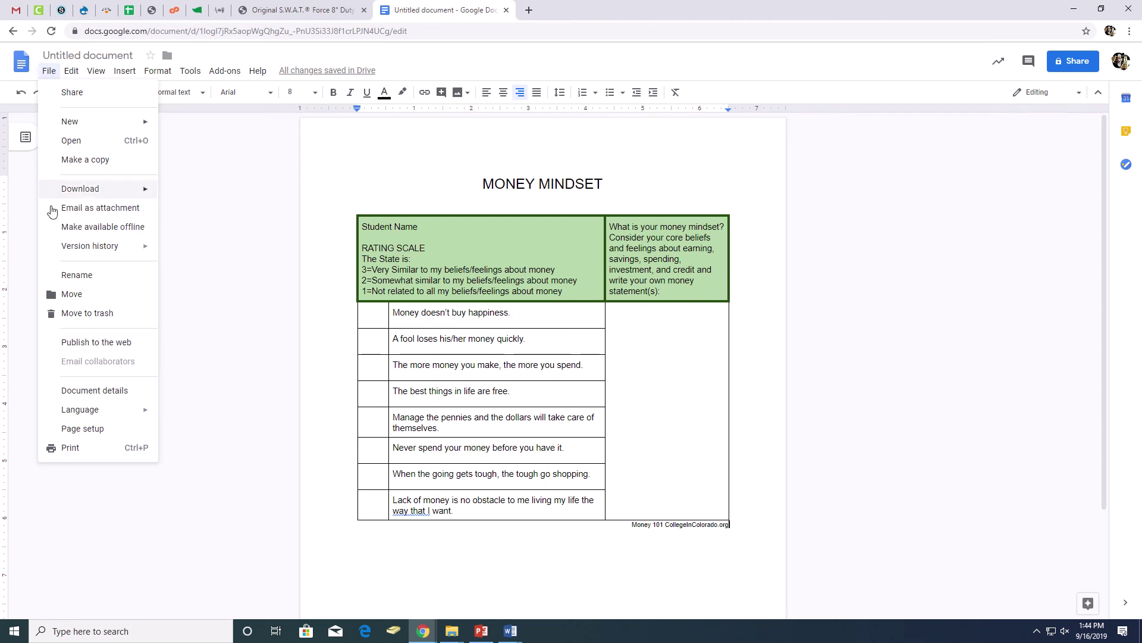
mouse_move(102, 191)
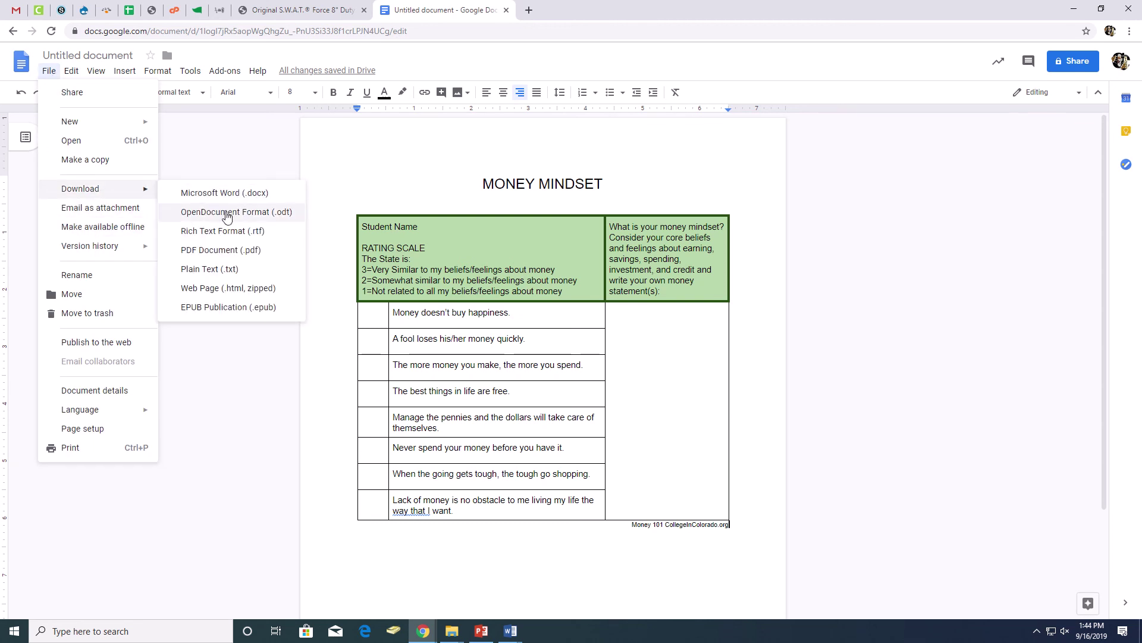